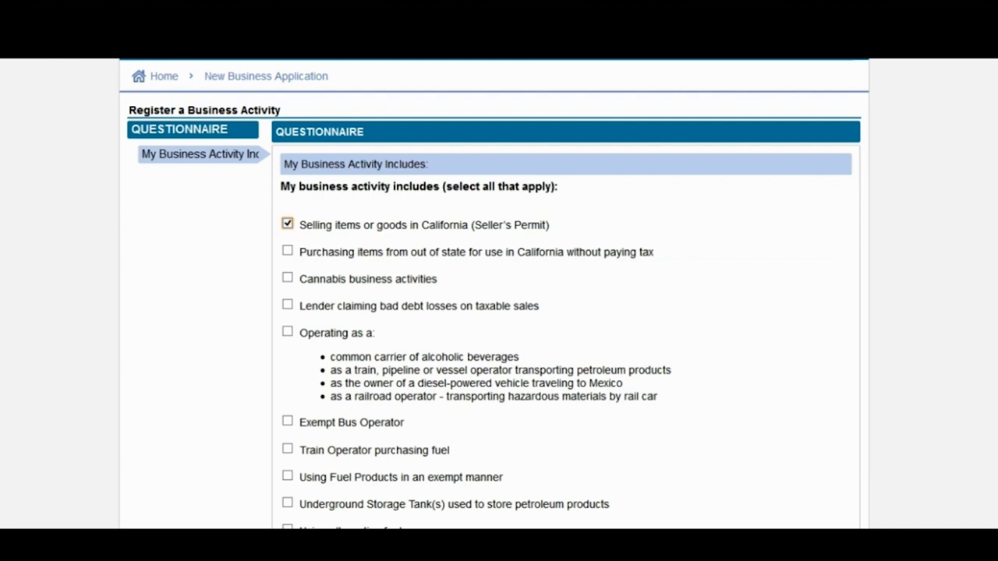
Step: Review the remaining business activity options and continue with the selling items or goods in California (Seller's Permit) selection
scroll(499, 312, "down", 5)
scroll(499, 312, "down", 4)
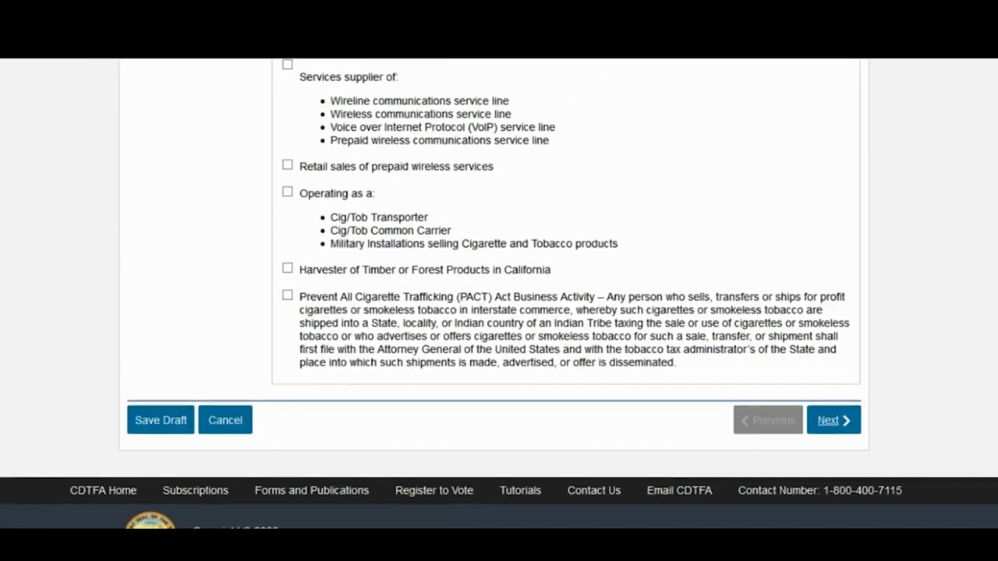
left_click(834, 420)
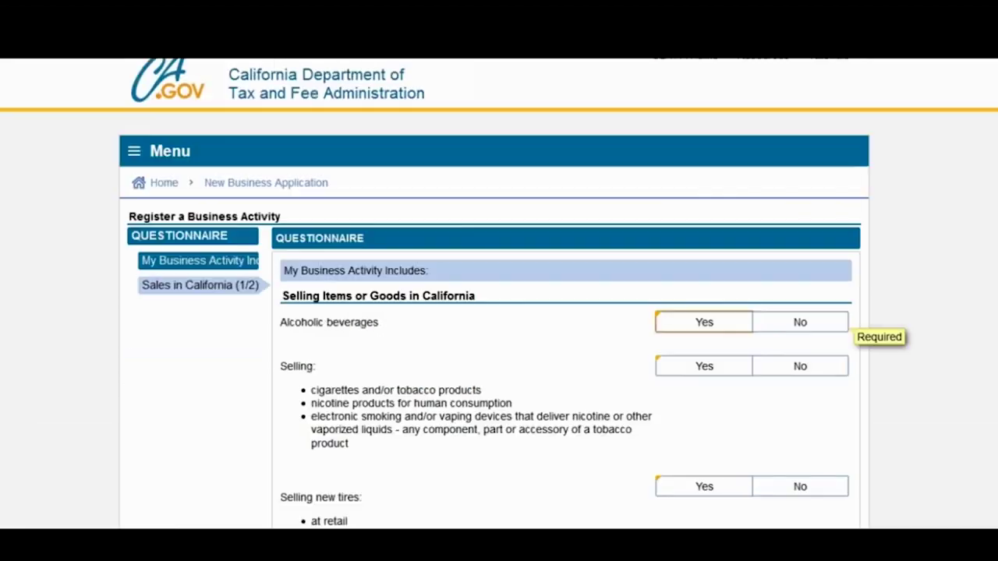
Step: Answer No for alcoholic beverages, tobacco and nicotine products, new tires and covered electronic devices, and continue to the second sales page
scroll(499, 312, "down", 1)
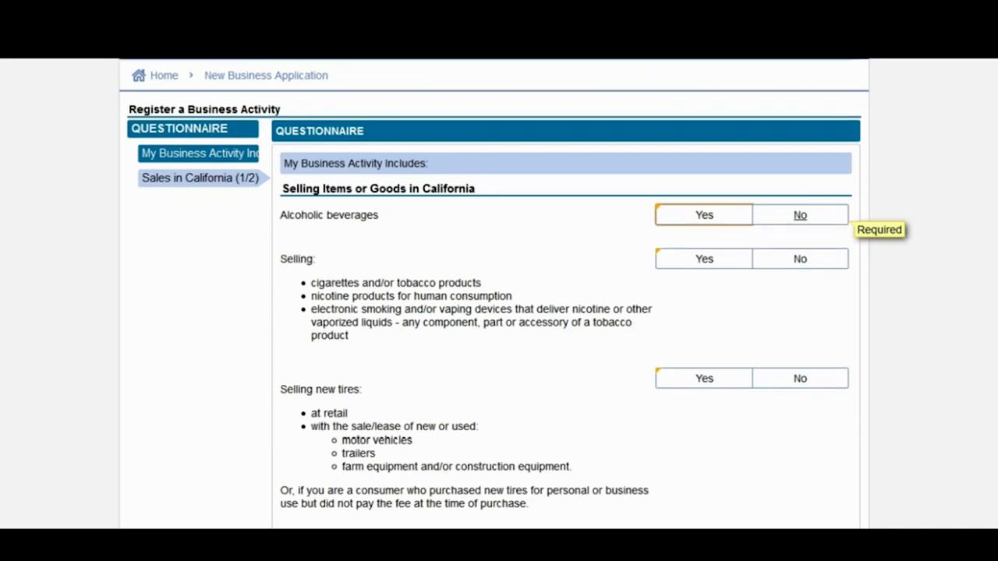
left_click(800, 215)
left_click(800, 259)
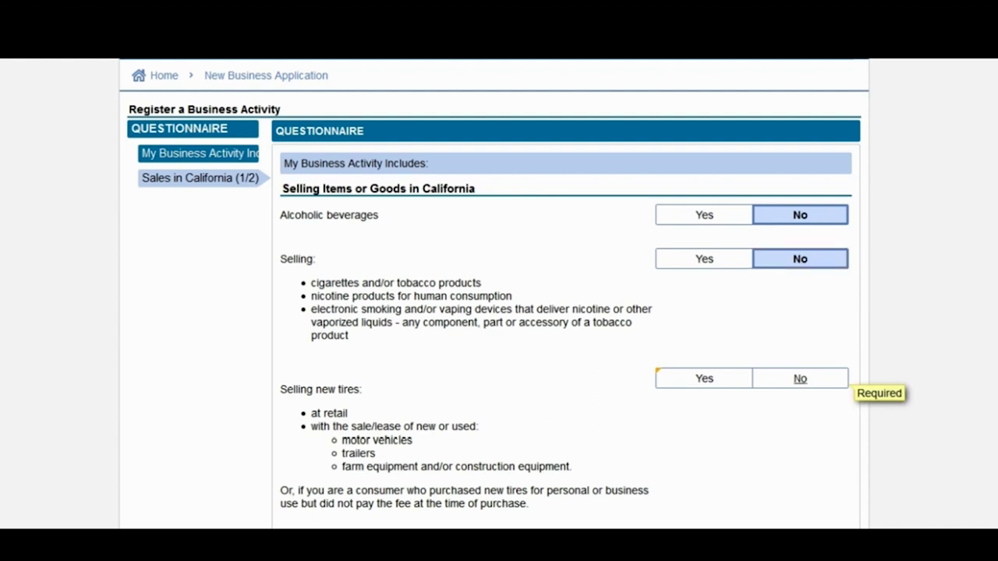
left_click(800, 378)
scroll(800, 379, "down", 3)
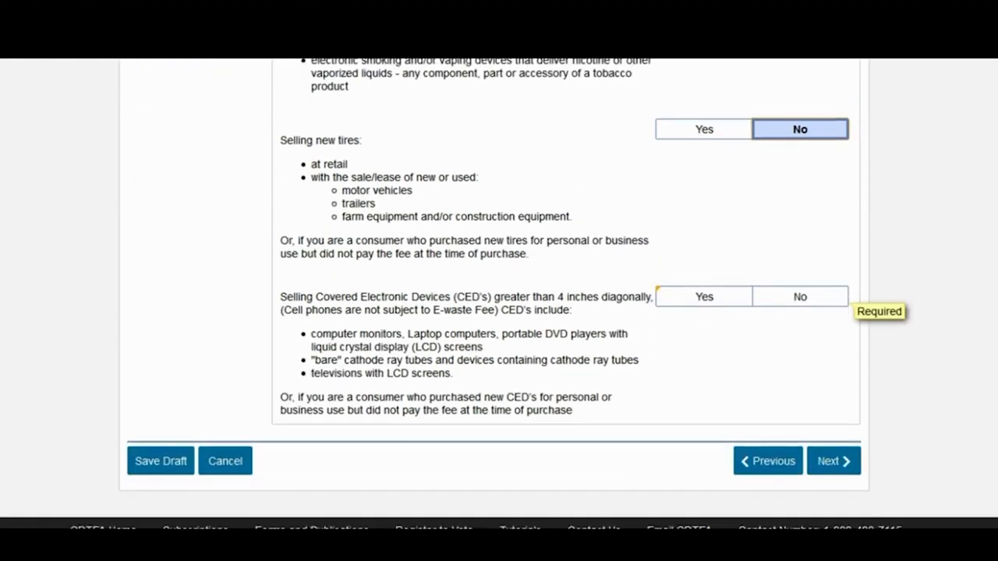
left_click(800, 297)
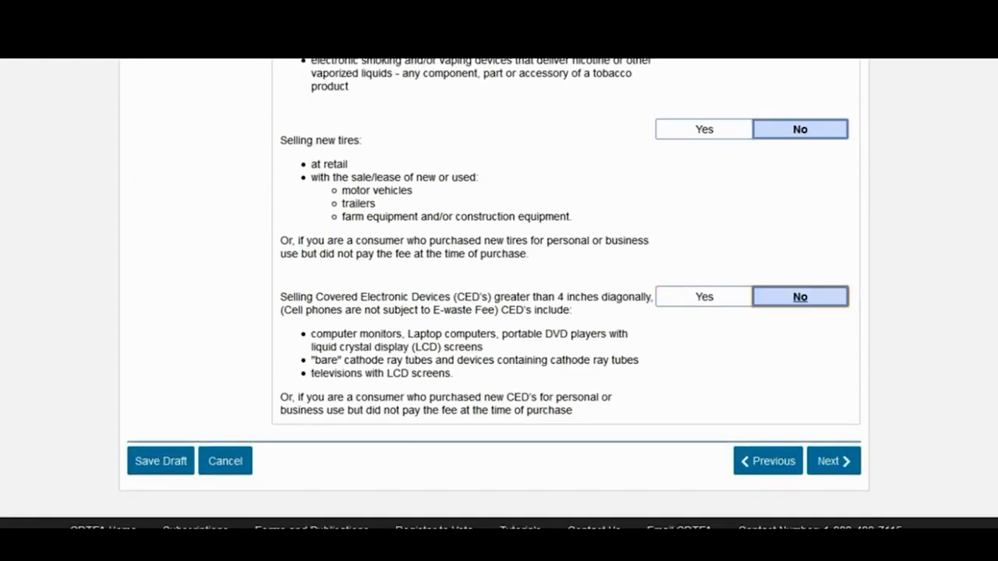
left_click(833, 461)
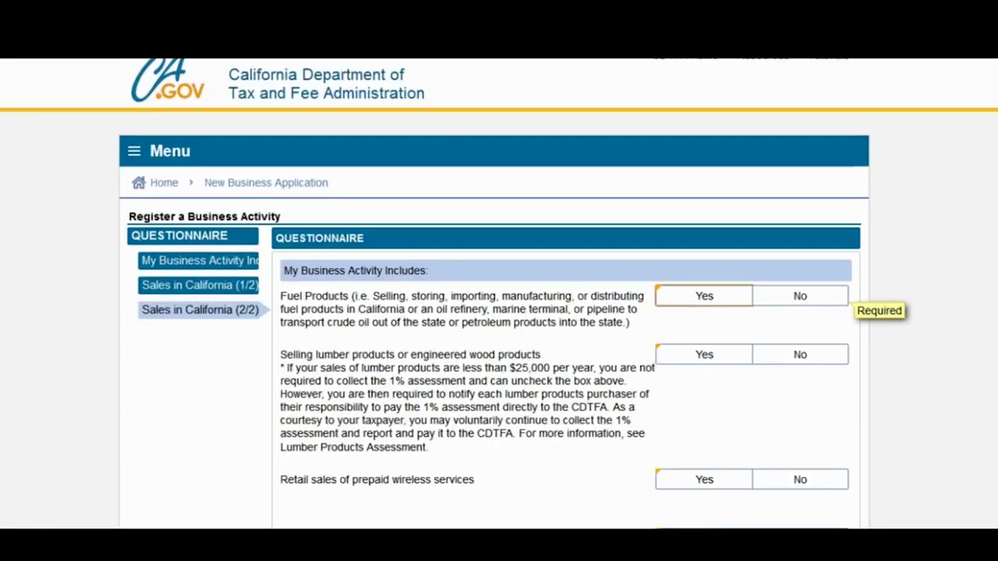
Step: Answer No for fuel products, lumber products, prepaid wireless services and lead-acid batteries, and continue to the business type question
scroll(499, 312, "down", 1)
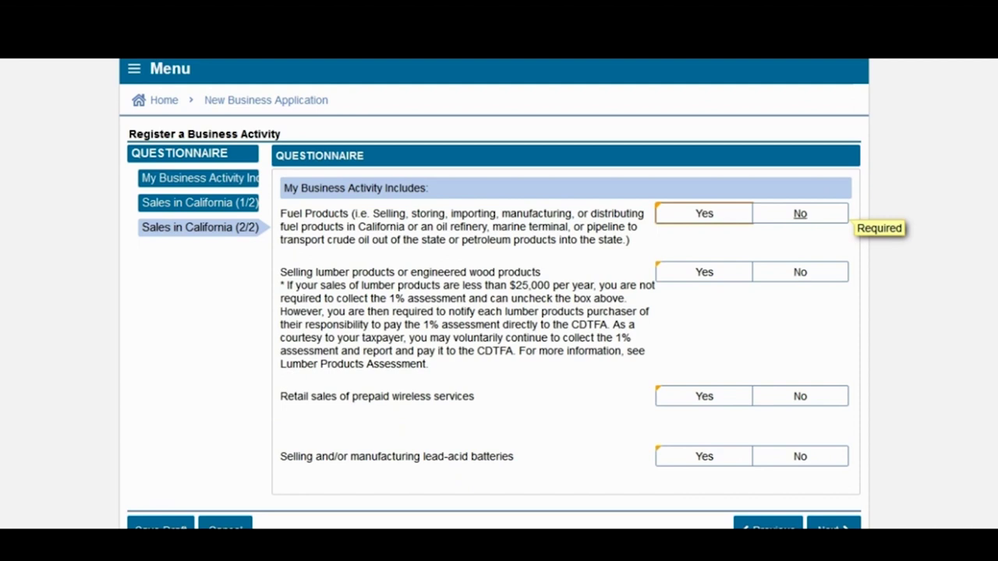
left_click(801, 214)
left_click(800, 272)
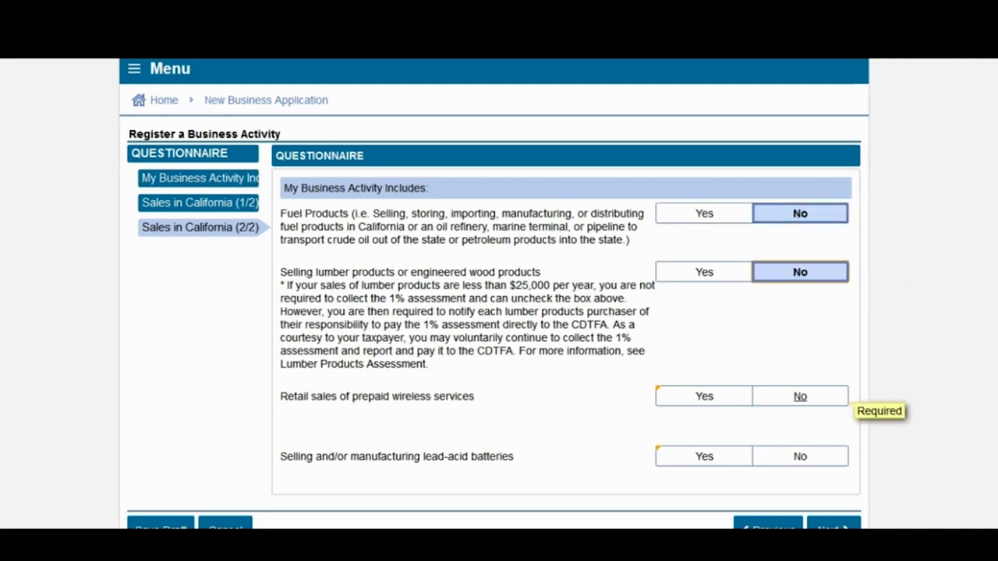
left_click(800, 396)
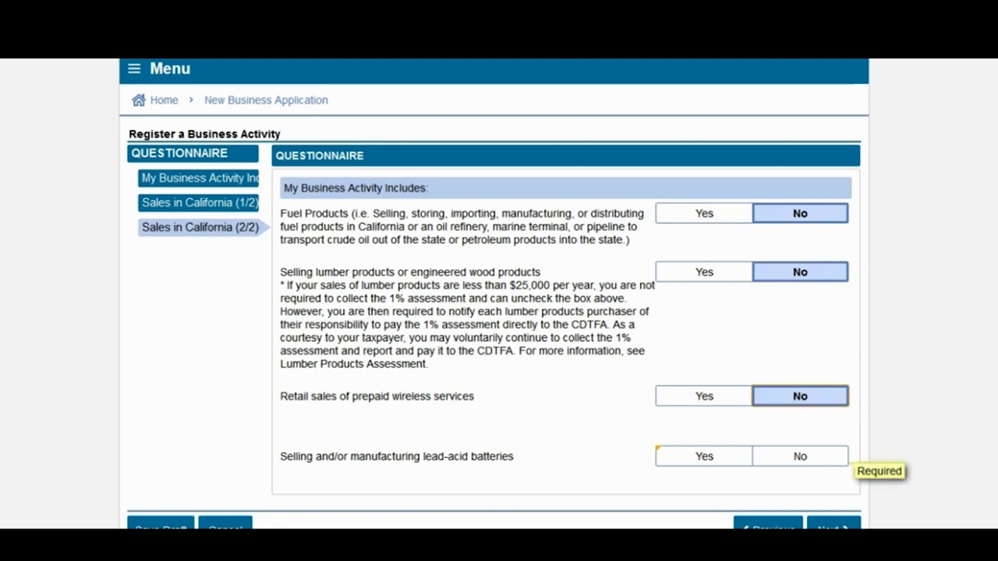
left_click(800, 456)
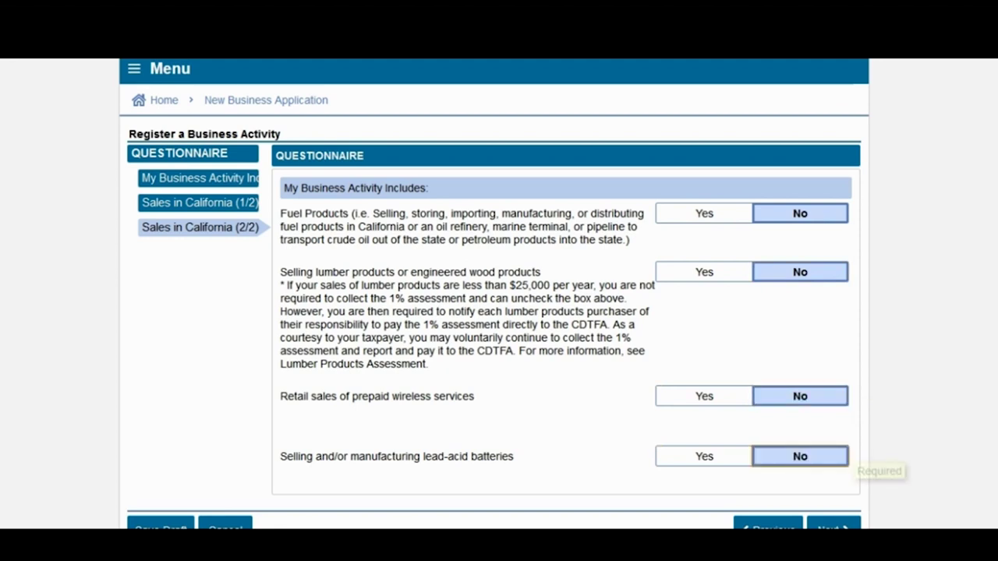
scroll(800, 457, "down", 1)
left_click(833, 465)
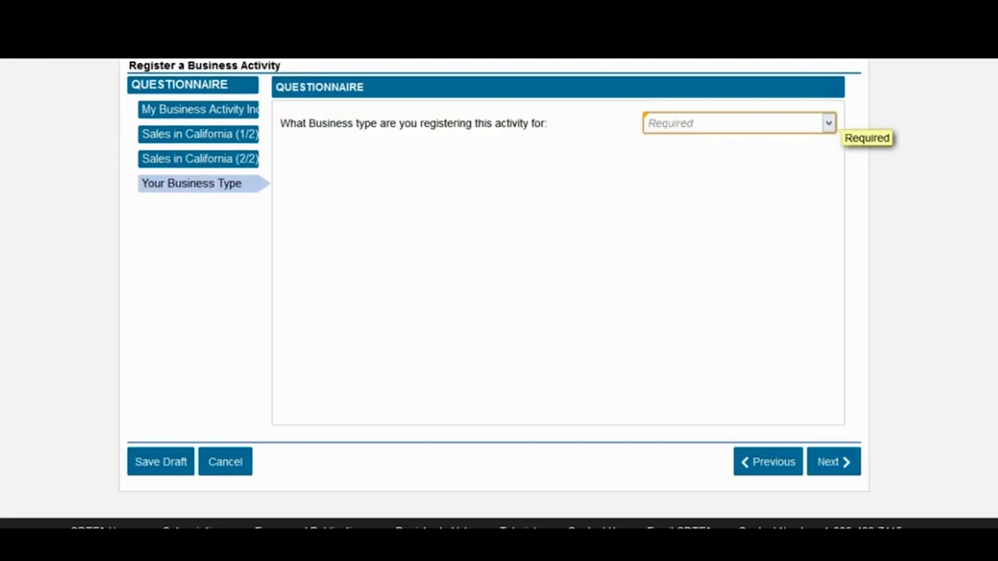
Step: Choose the business type being registered and keep SSN as the primary identification type
left_click(740, 122)
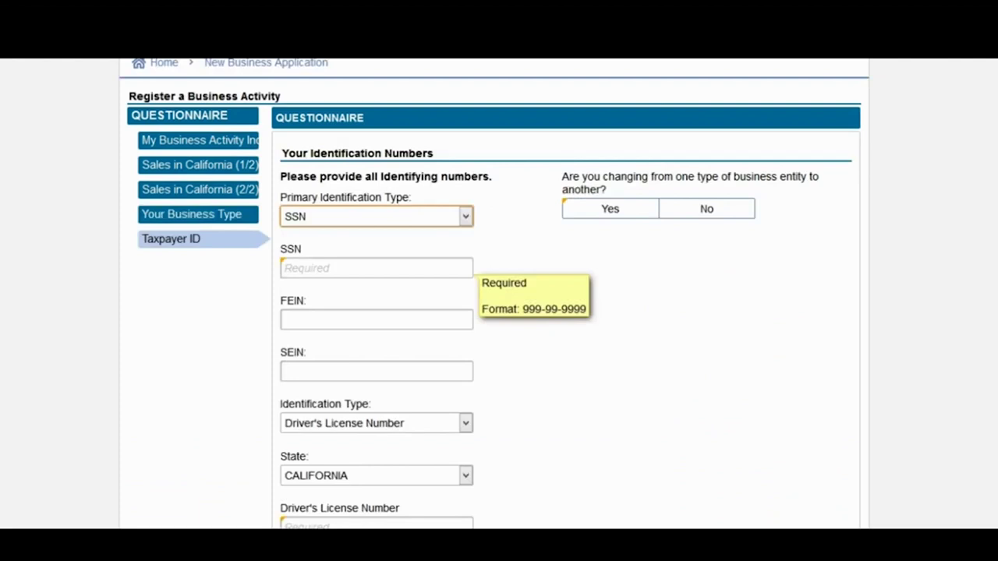
key("alt+Down")
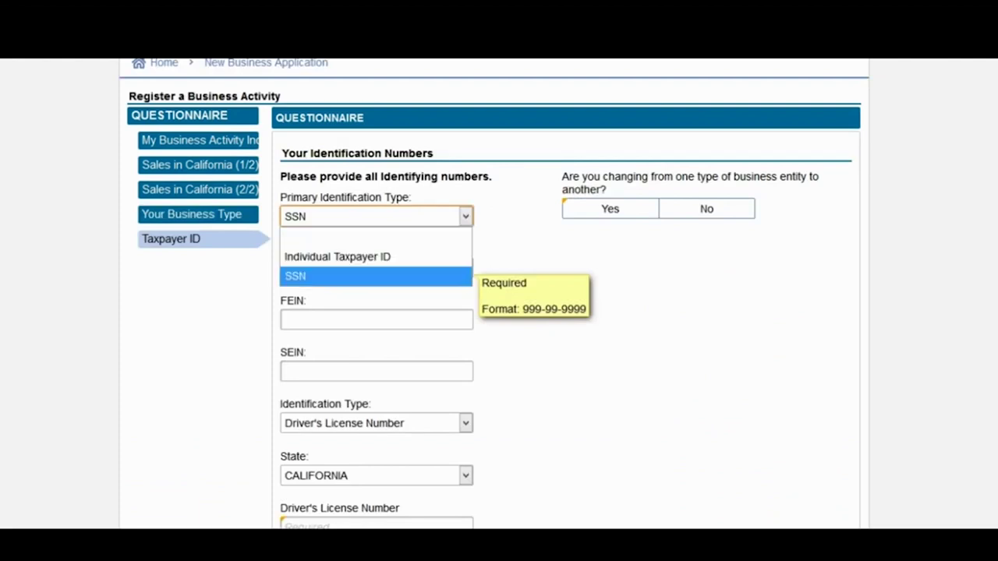
key("Down")
key("Return")
Step: Go through the SSN, FEIN and SEIN fields and answer No to changing from one business entity type to another
left_click(376, 268)
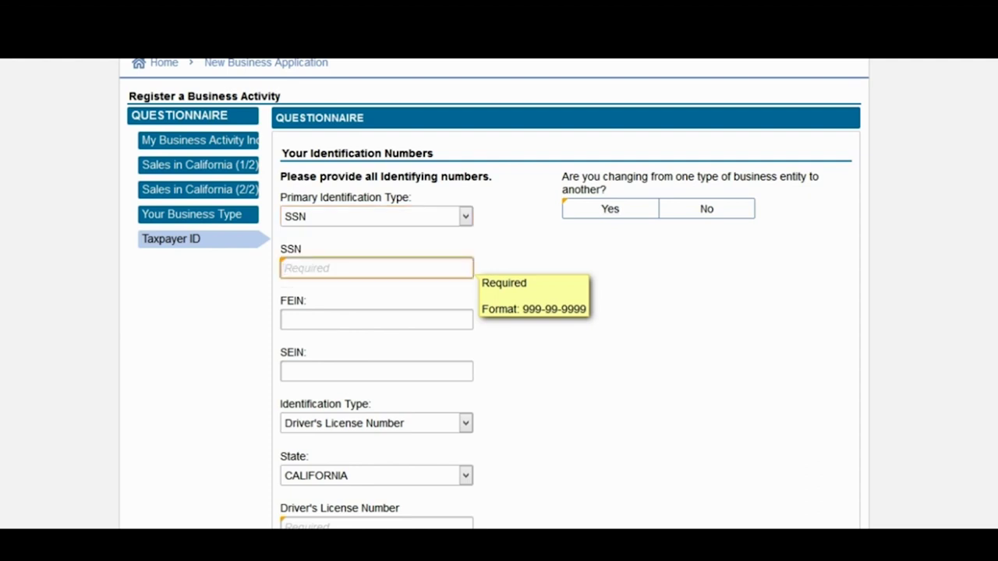
left_click(376, 320)
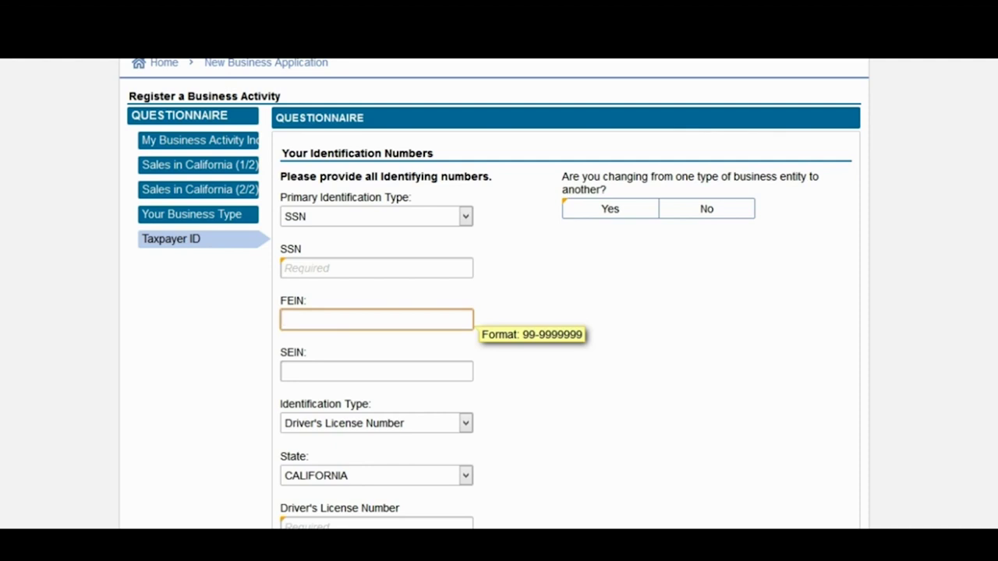
left_click(377, 371)
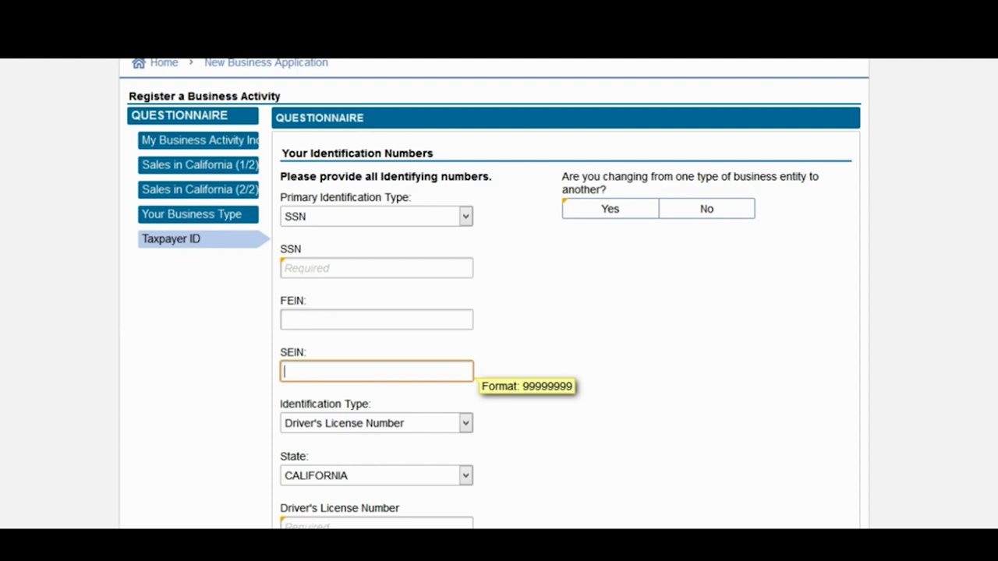
left_click(377, 267)
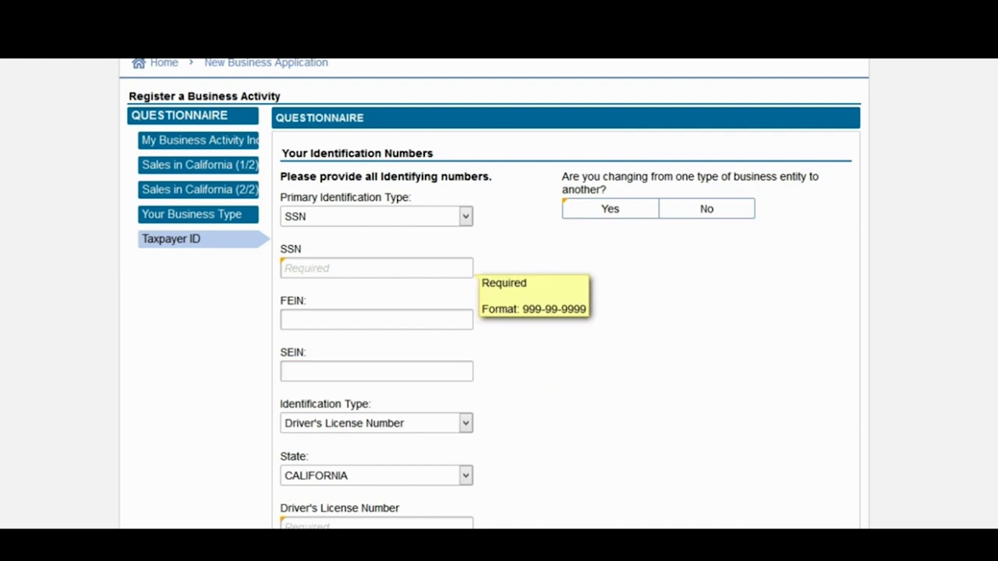
left_click(706, 209)
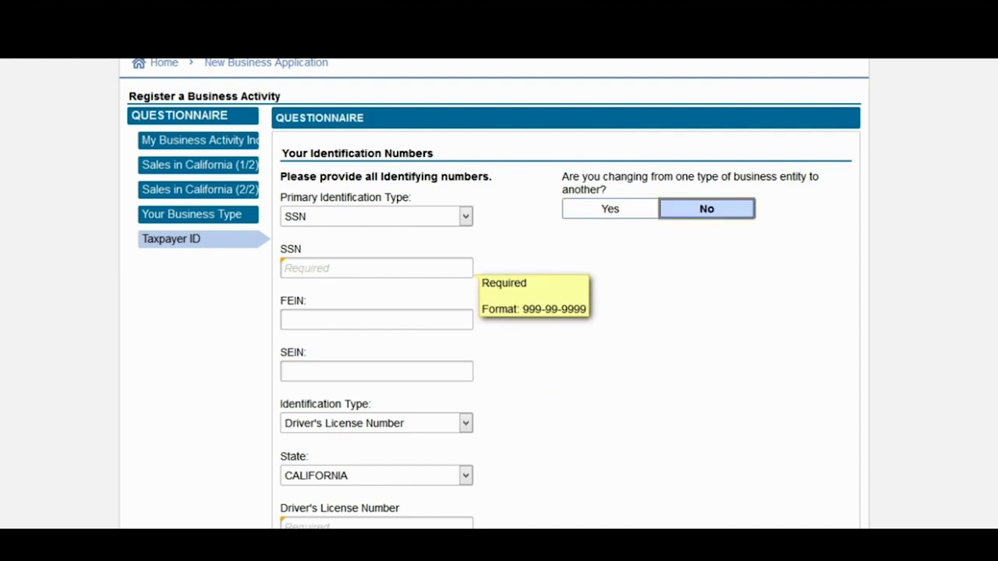
Step: Choose Driver's License Number as the identification type and go to the driver's license number field
scroll(706, 209, "down", 3)
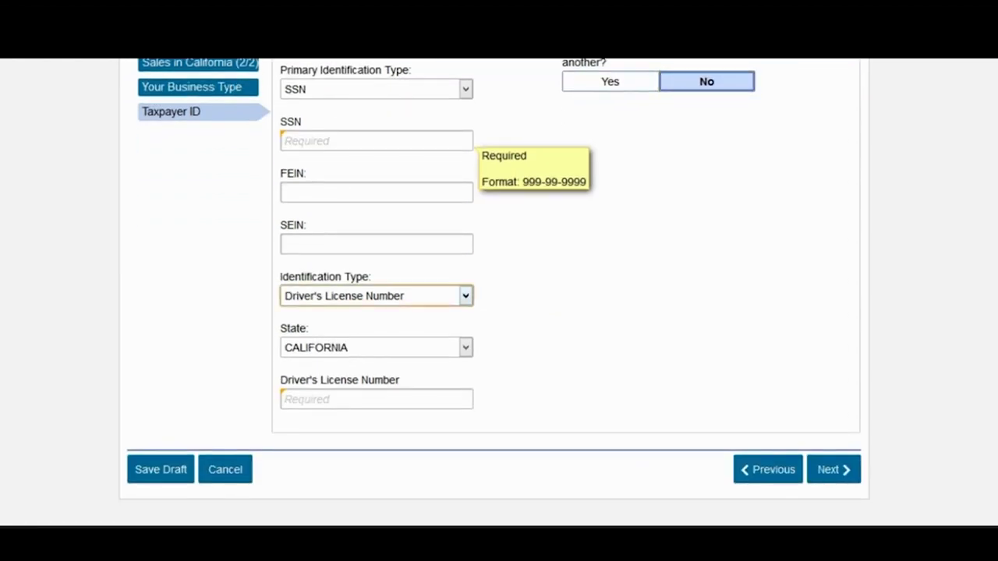
left_click(377, 296)
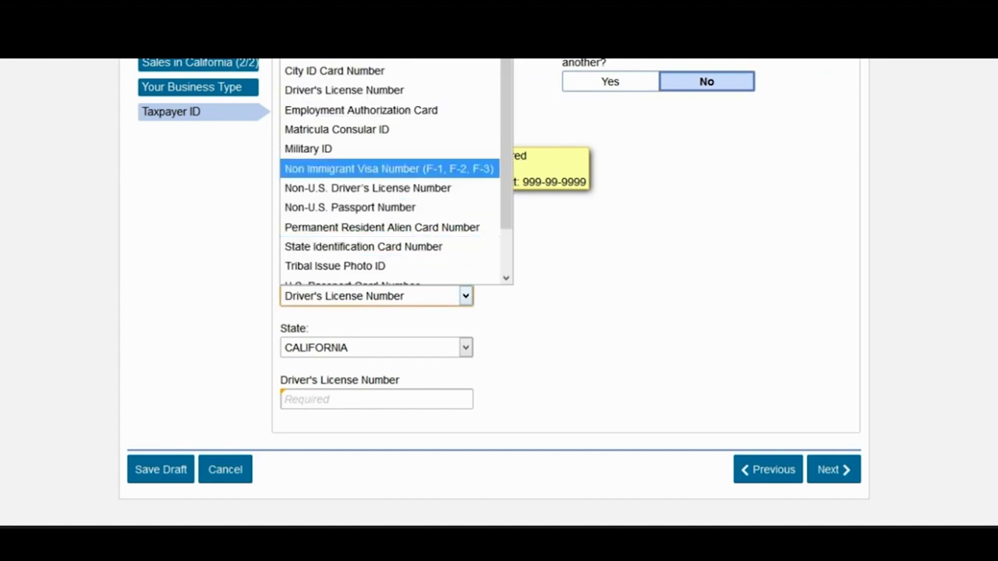
left_click(344, 90)
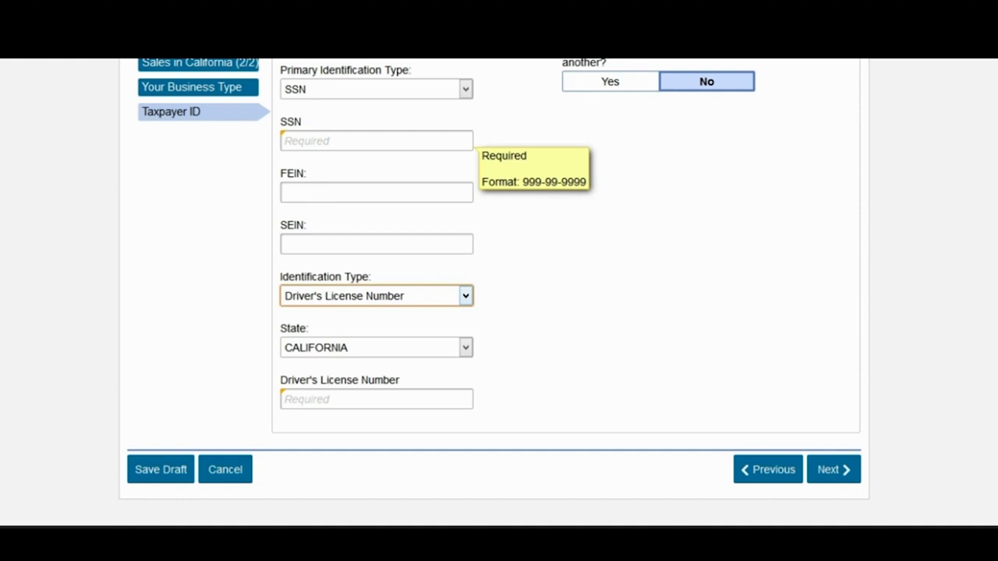
left_click(377, 399)
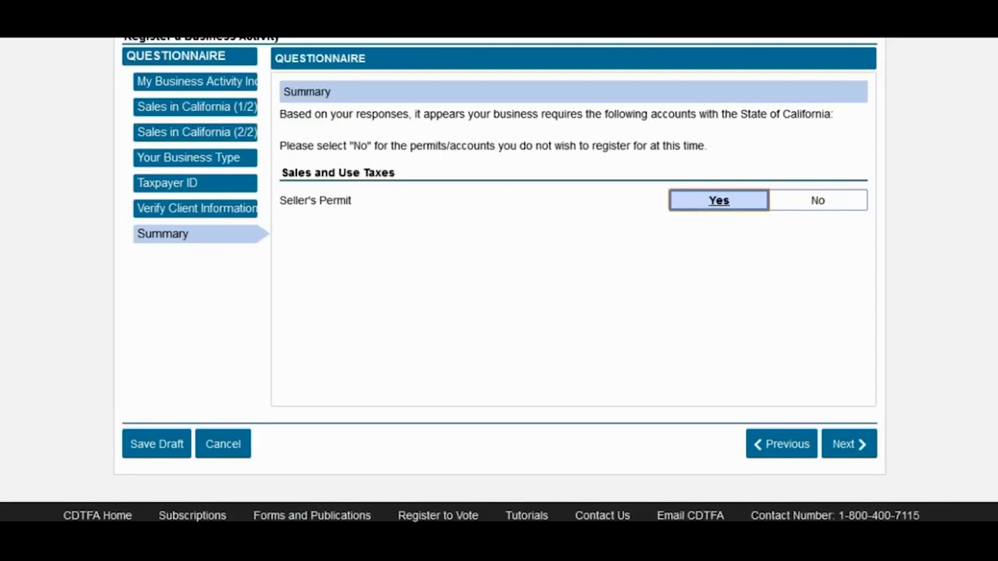
Step: Accept the Seller's Permit registration and answer Yes to credit card payments, internet sales and third-party internet sales, then go to the website address entry
left_click(848, 443)
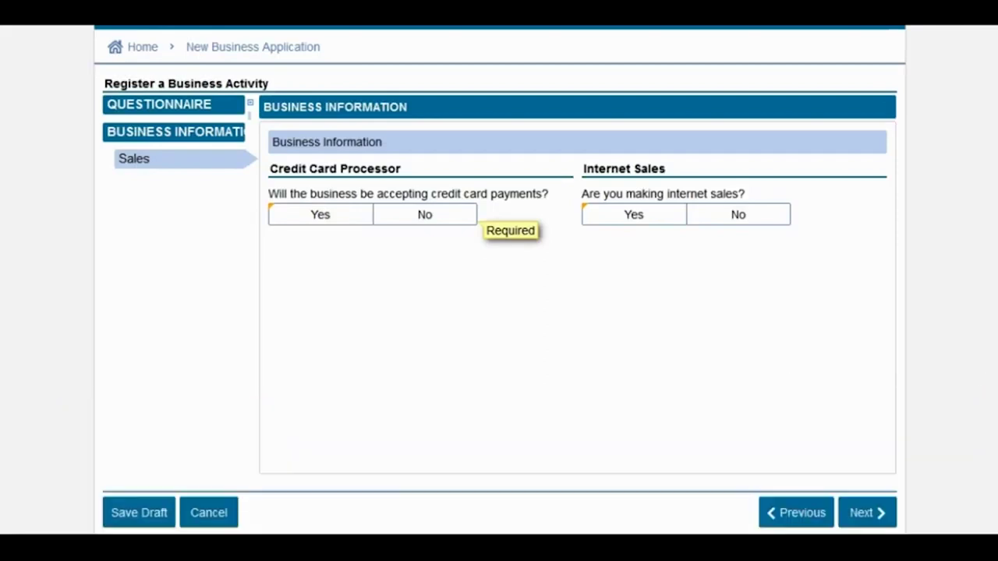
left_click(321, 215)
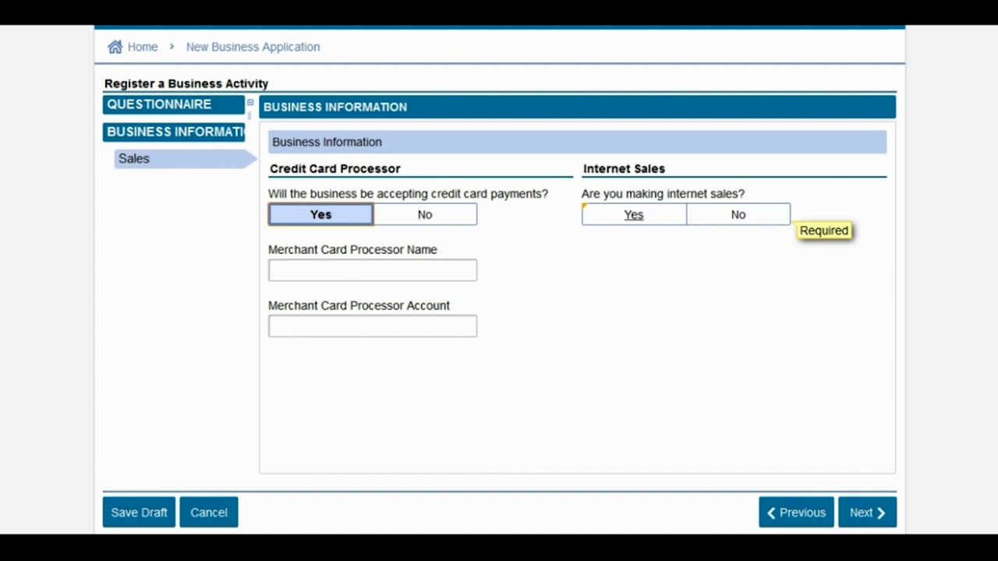
left_click(634, 215)
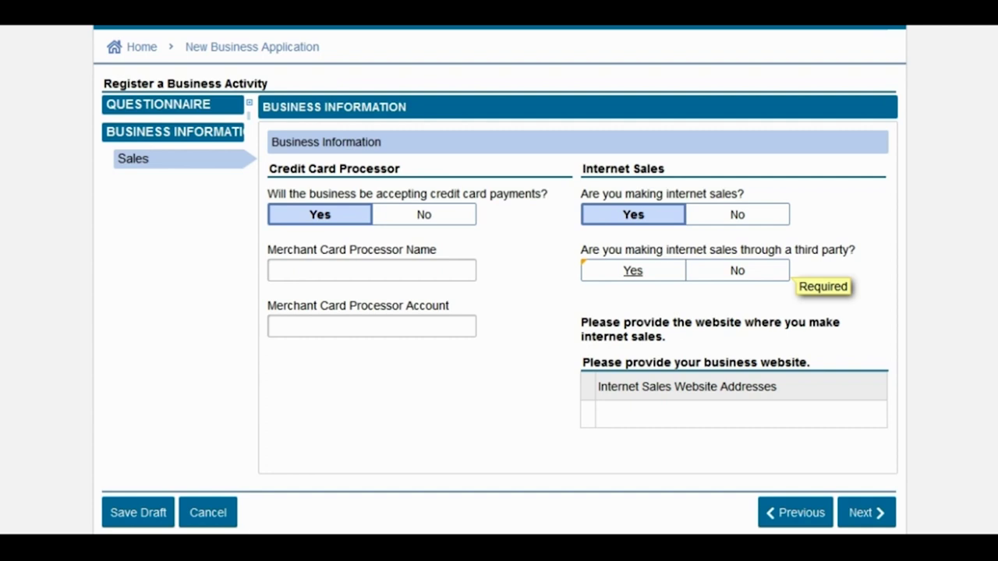
left_click(633, 271)
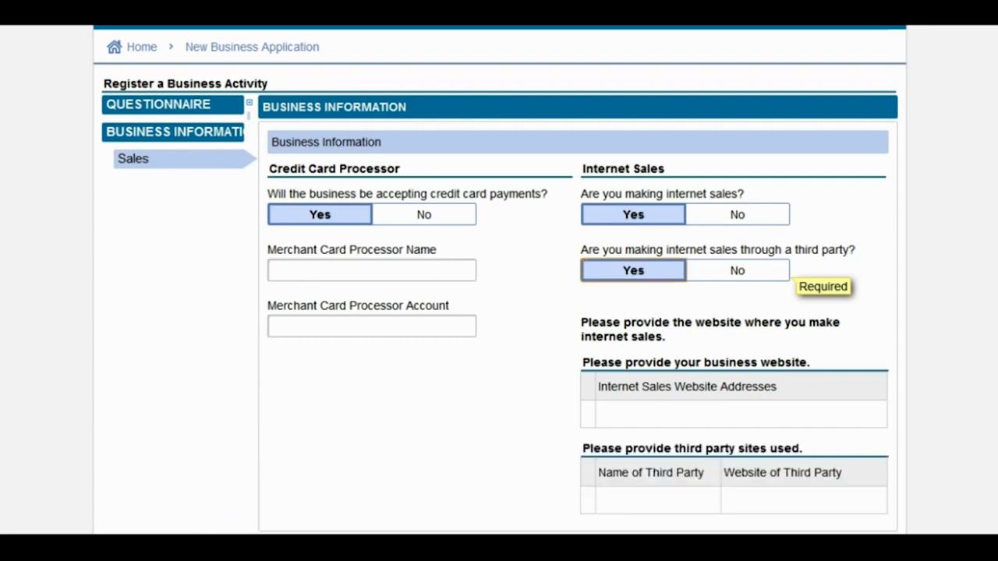
scroll(499, 280, "down", 3)
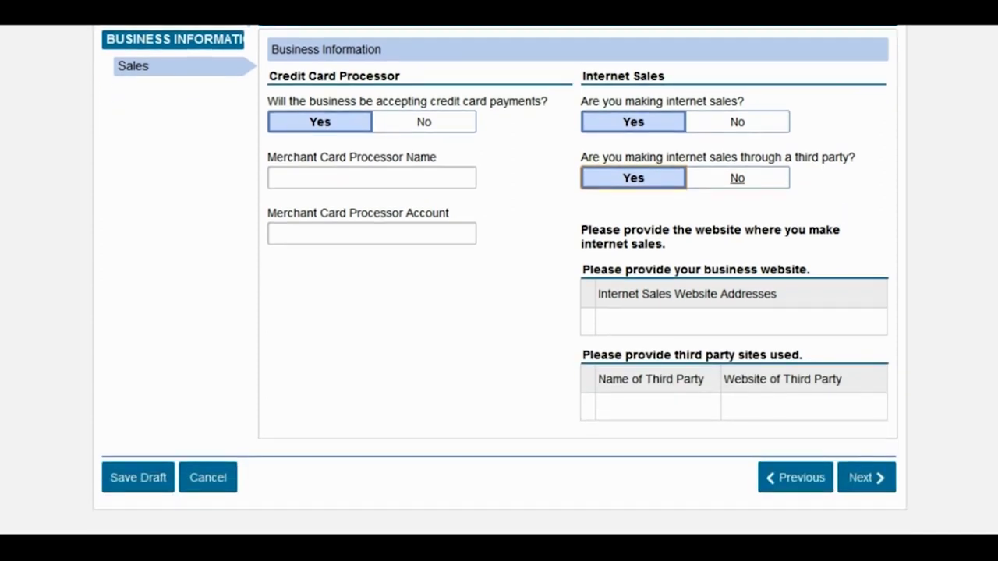
left_click(741, 321)
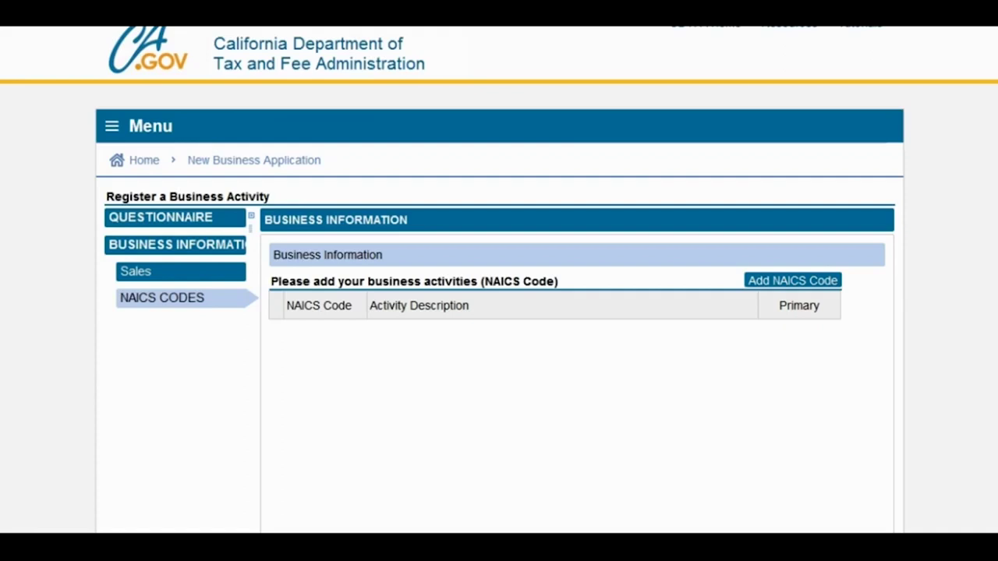
Step: Add NAICS code 541921 (Photography Studios, Portrait) using the keyword "photography" and continue to the additional business activities question
left_click(793, 281)
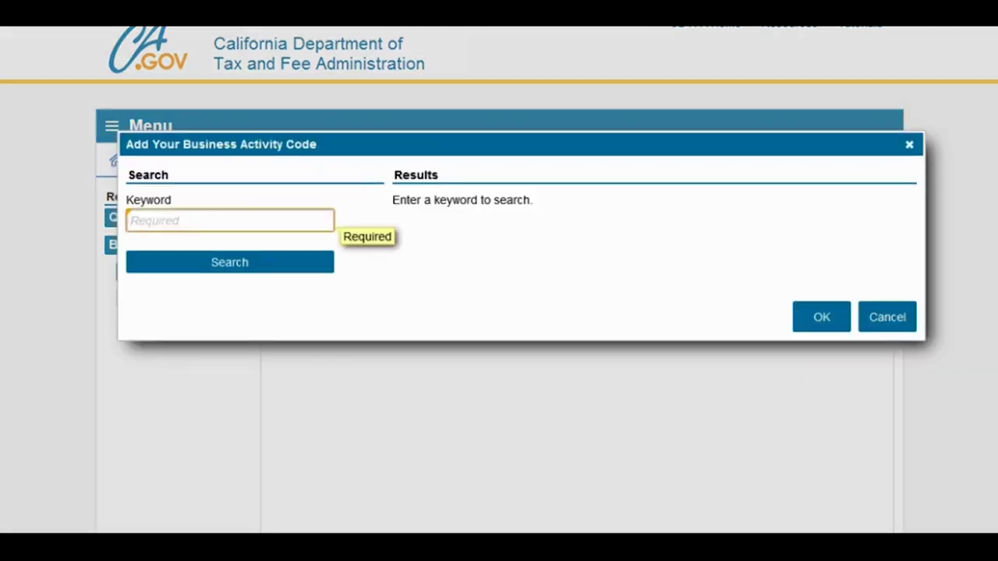
type("photography")
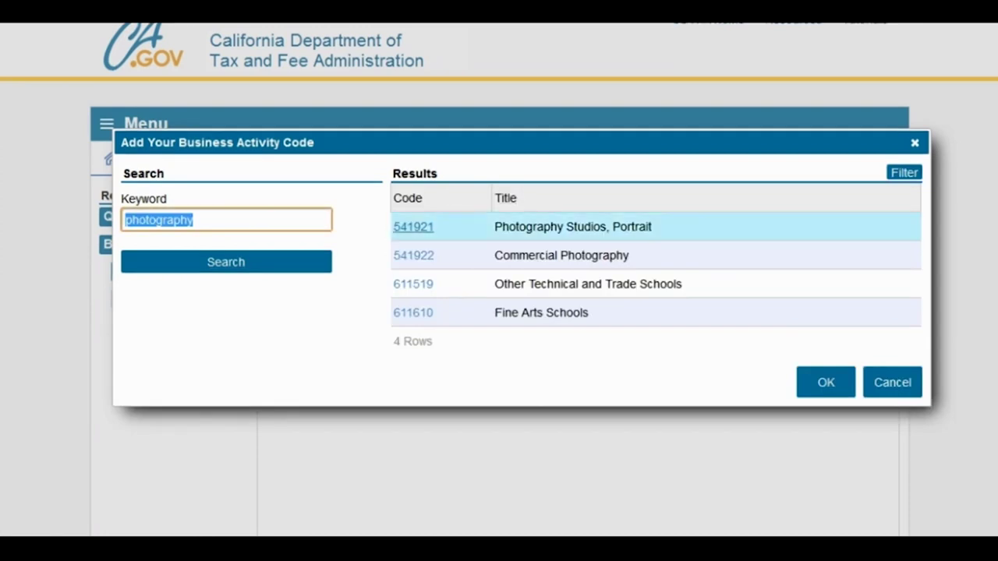
left_click(413, 226)
scroll(499, 312, "down", 3)
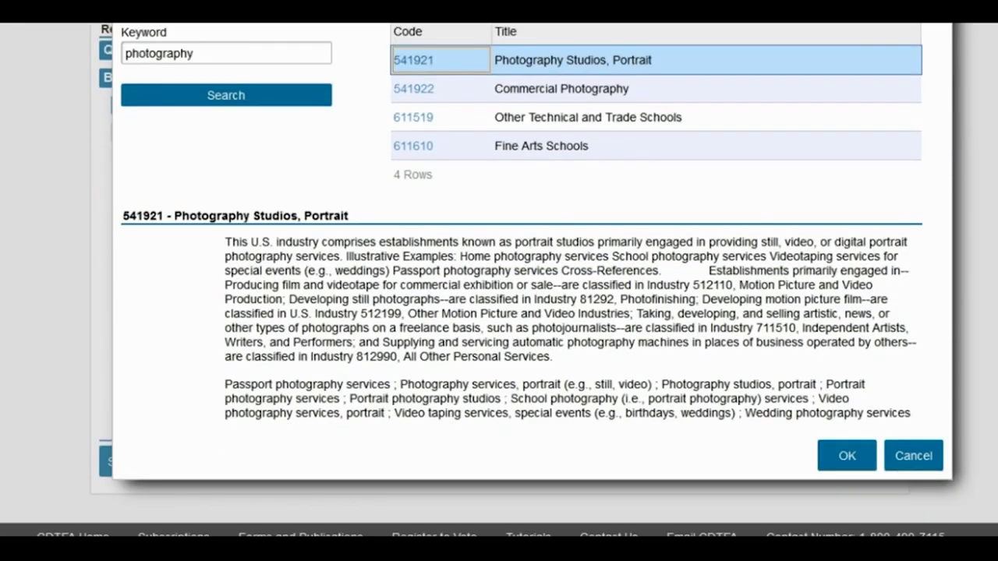
left_click(847, 410)
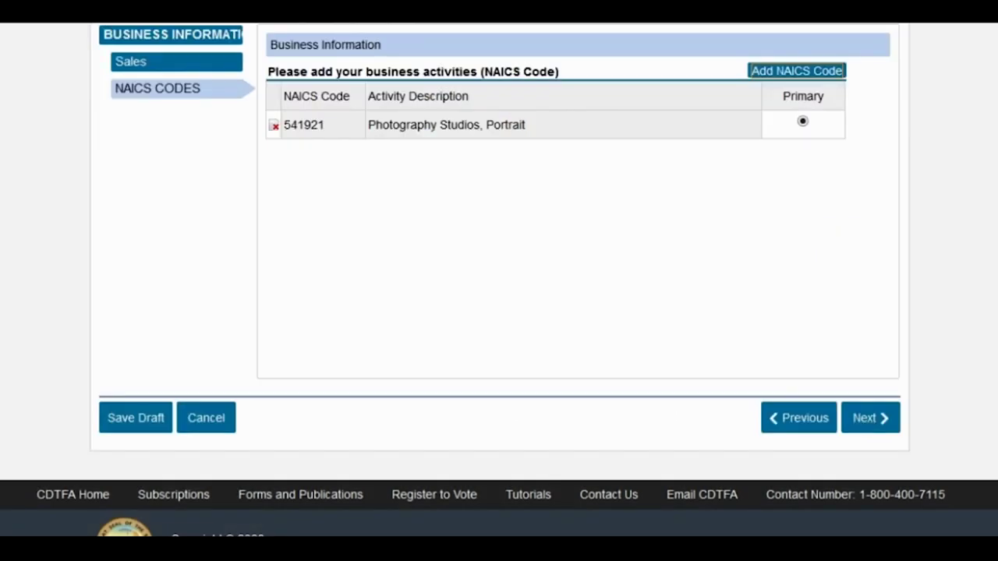
left_click(867, 418)
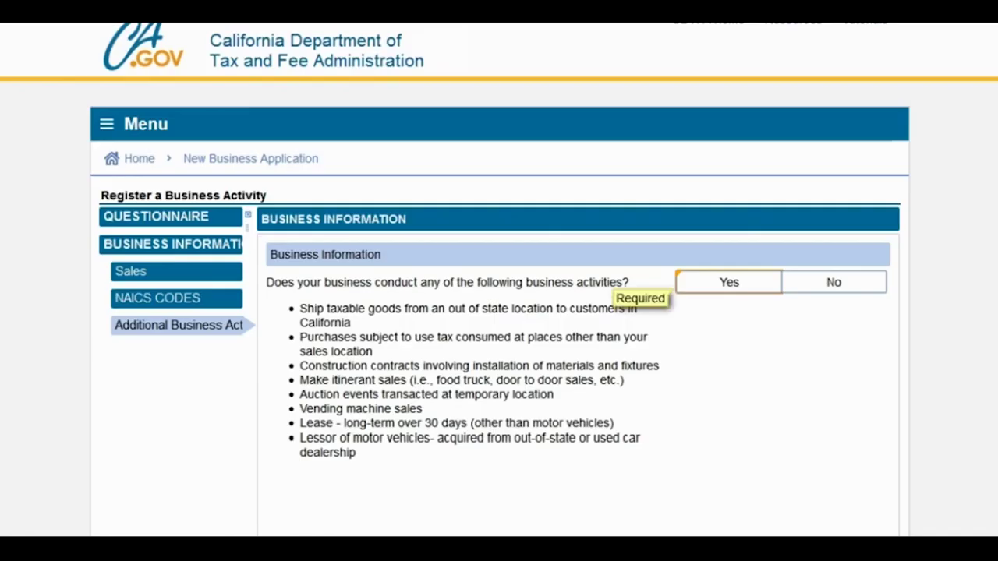
scroll(499, 312, "down", 1)
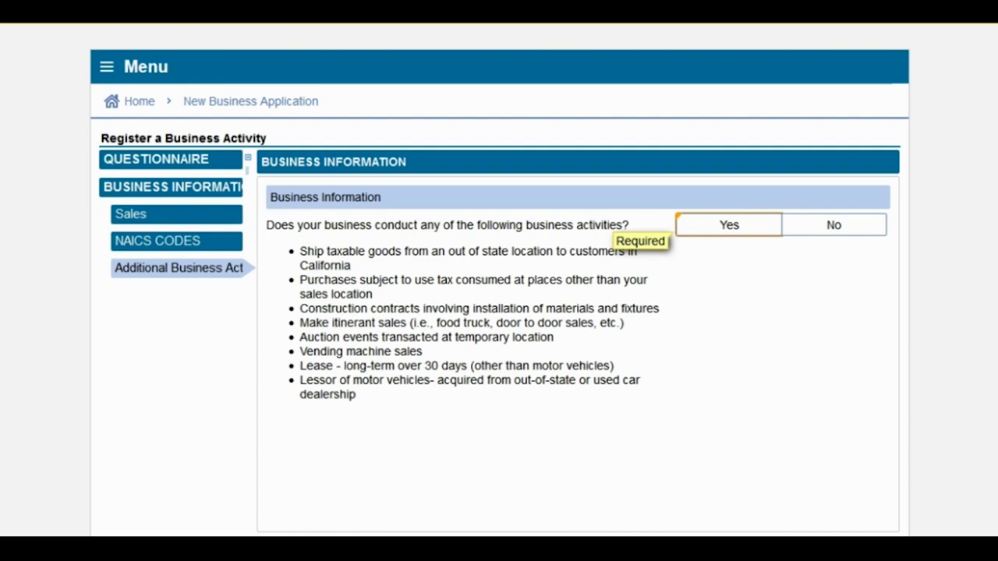
Step: Answer No to the location being for a temporary event and continue to the business location address form
scroll(499, 312, "down", 1)
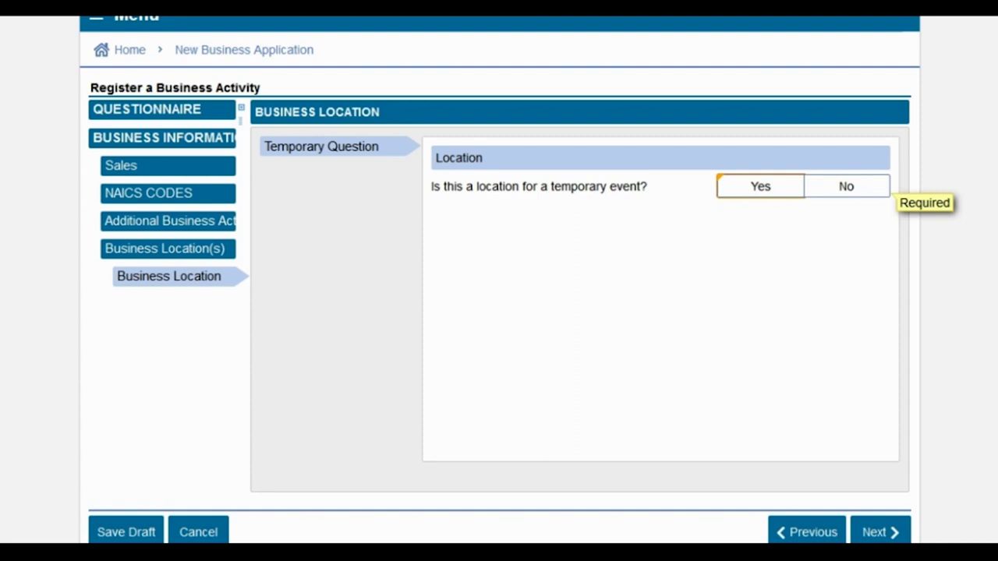
left_click(846, 187)
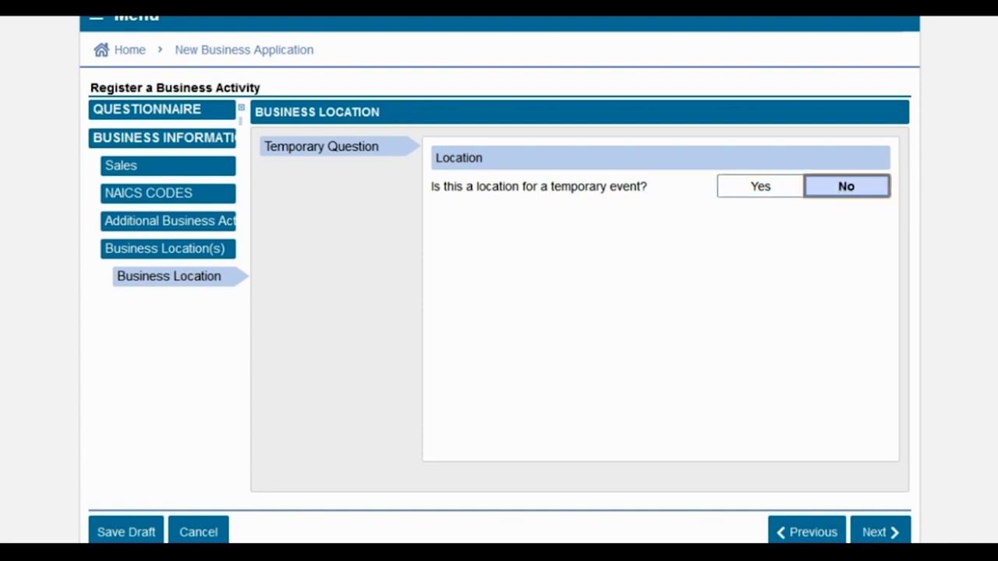
left_click(879, 531)
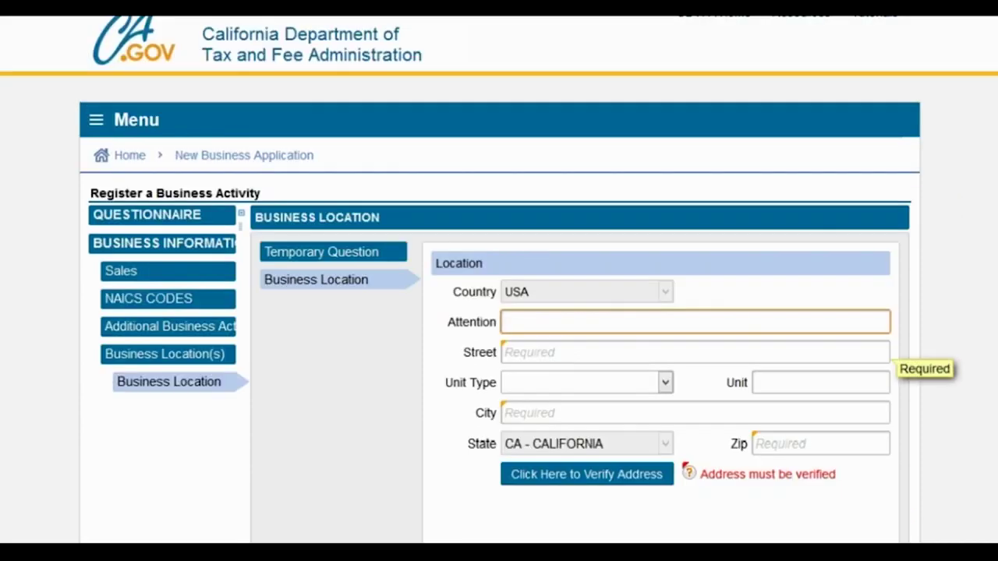
scroll(499, 312, "down", 2)
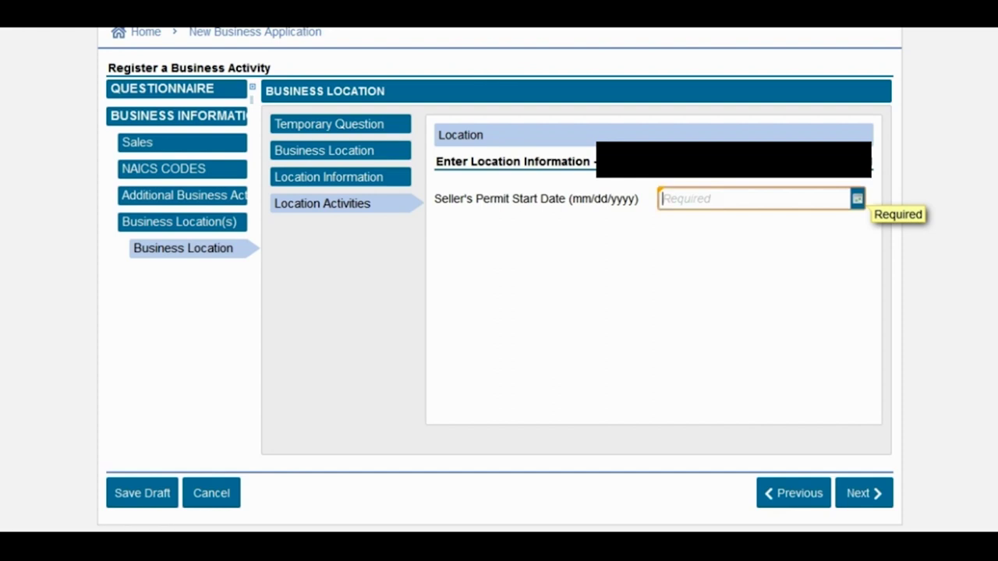
Step: Set the seller's permit start date to October 29, 2020 and answer No to buying or transferring an existing business
key("Tab")
key("Return")
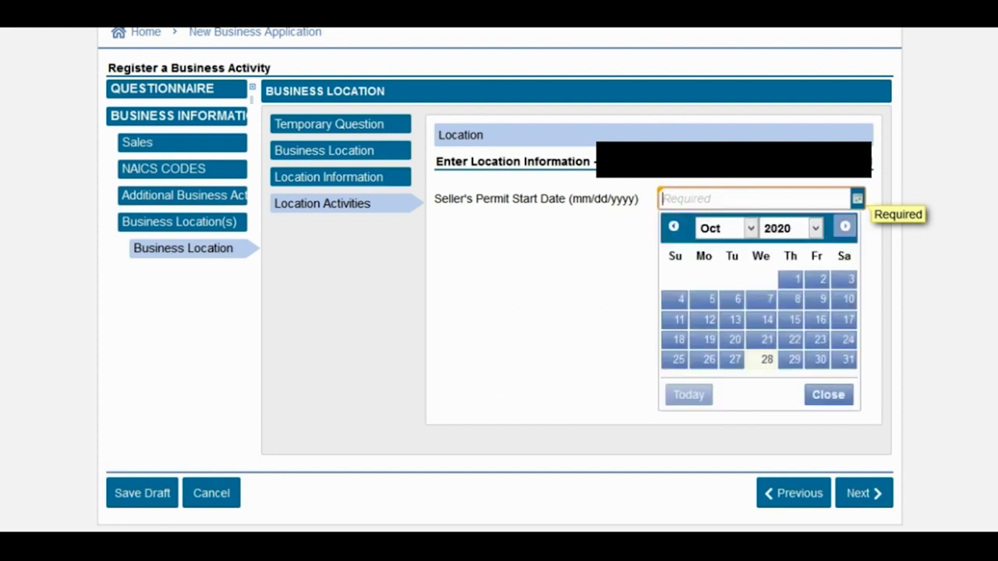
left_click(793, 357)
left_click(861, 493)
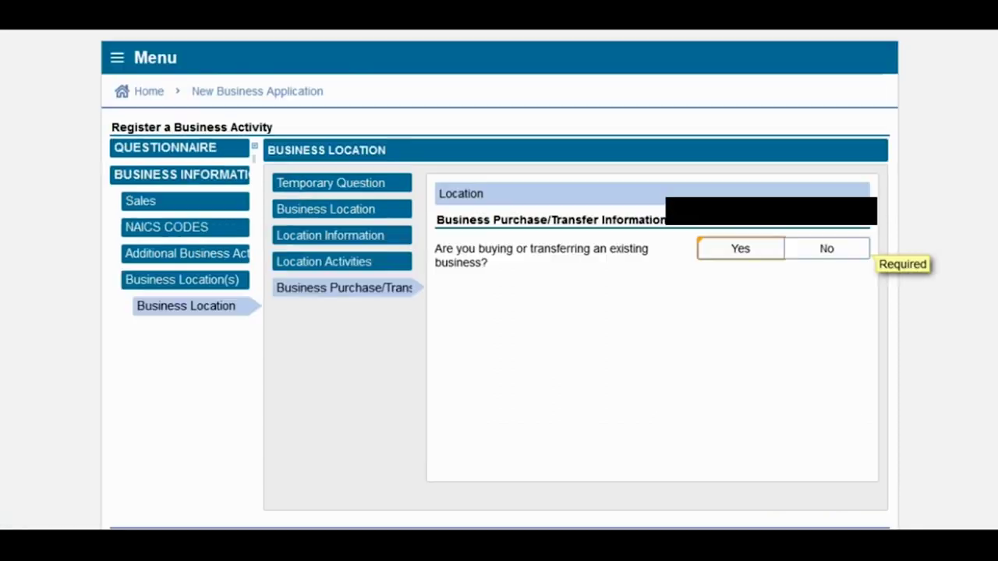
key("Tab")
key("Return")
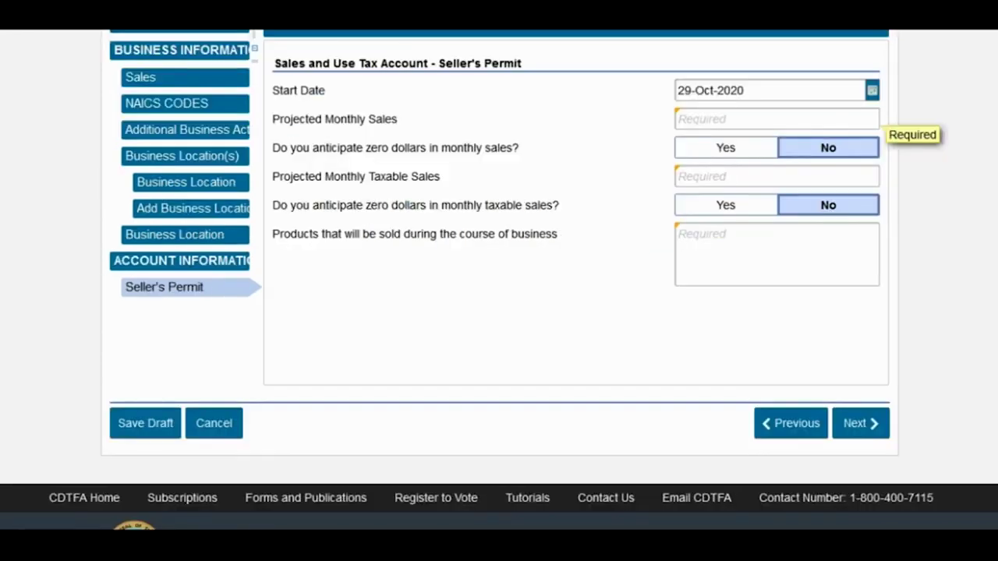
Step: Enter 5000 as projected monthly sales and 3000 as projected monthly taxable sales, then go to the field for products sold
left_click(776, 119)
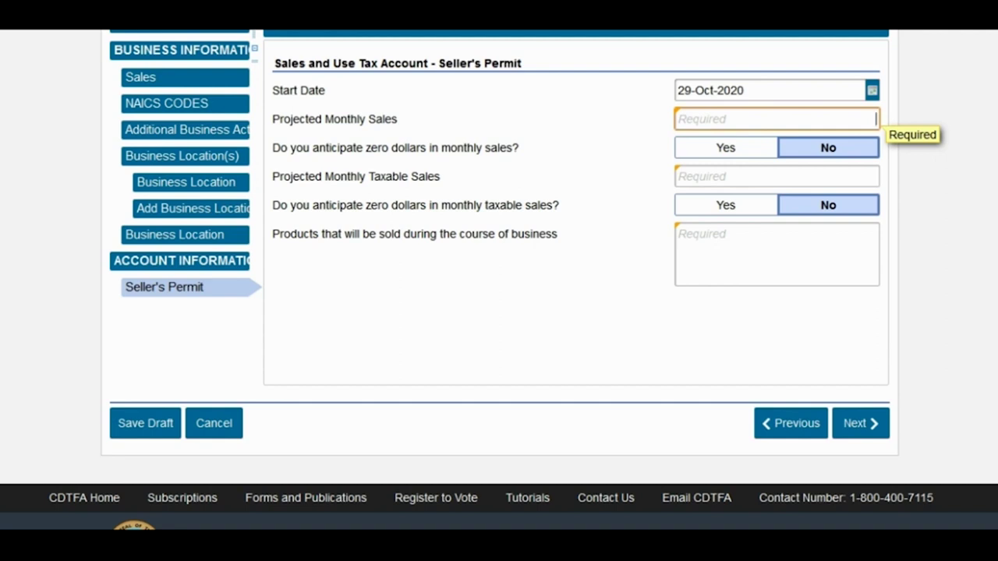
type("5000")
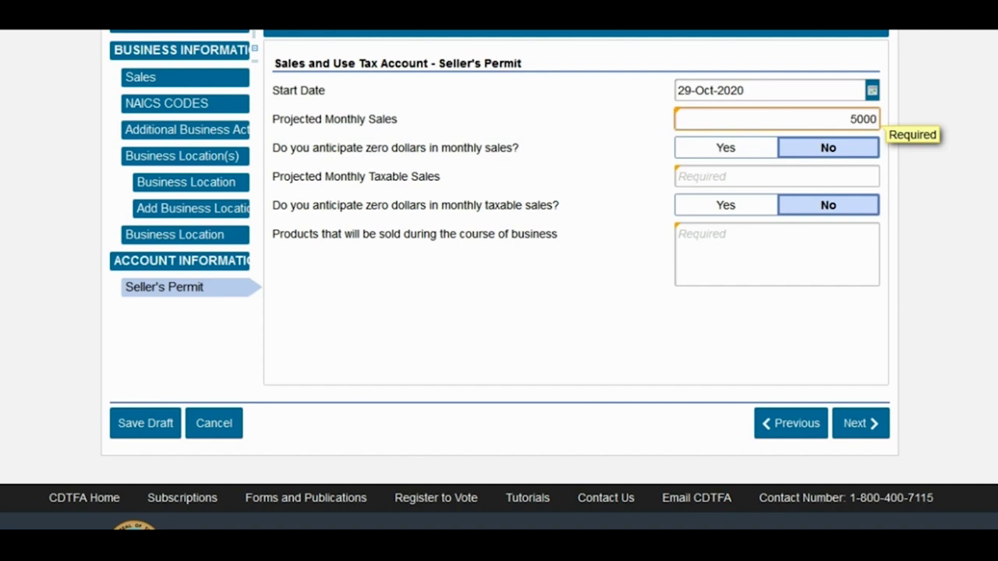
key("Tab")
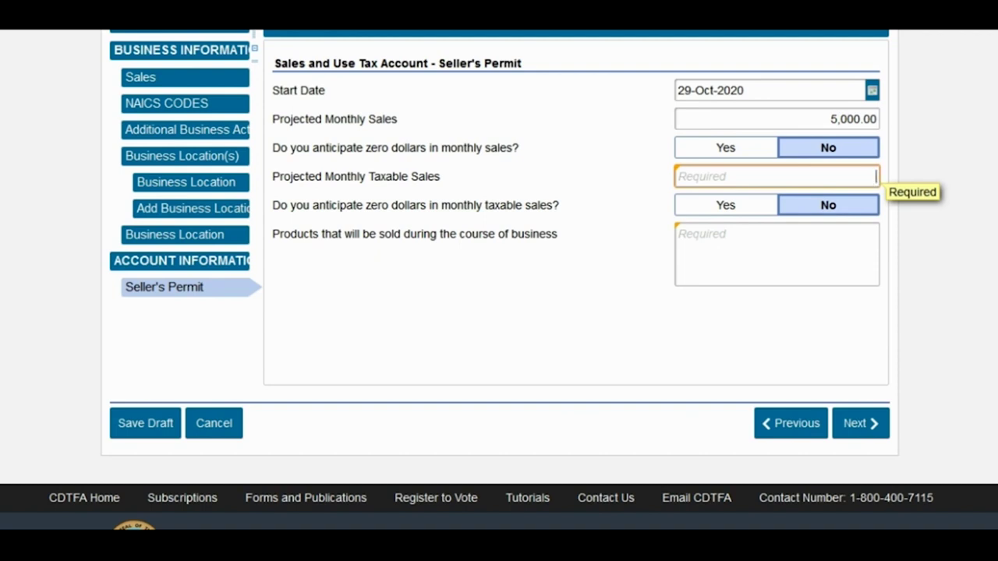
type("6")
key("BackSpace")
type("3000")
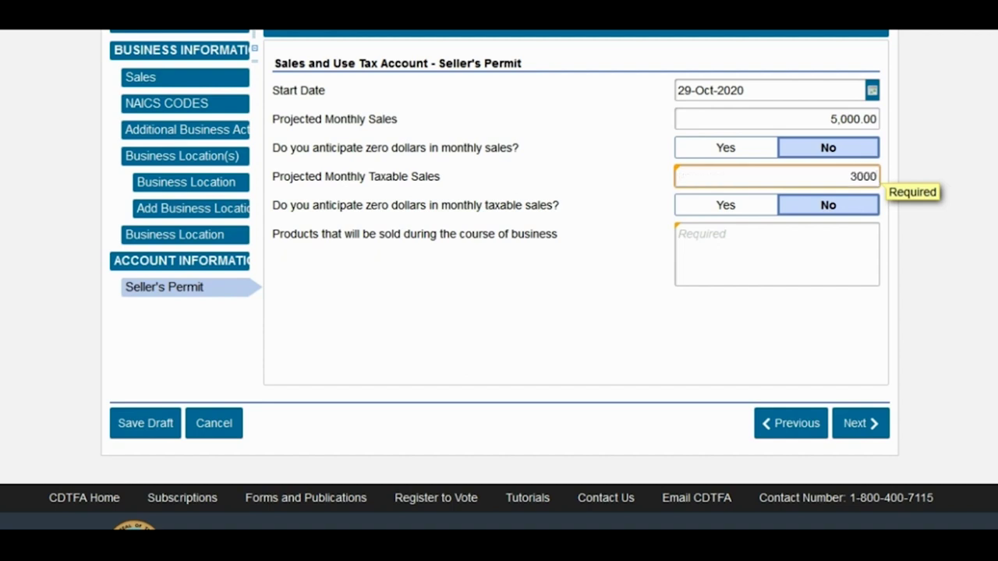
left_click(776, 254)
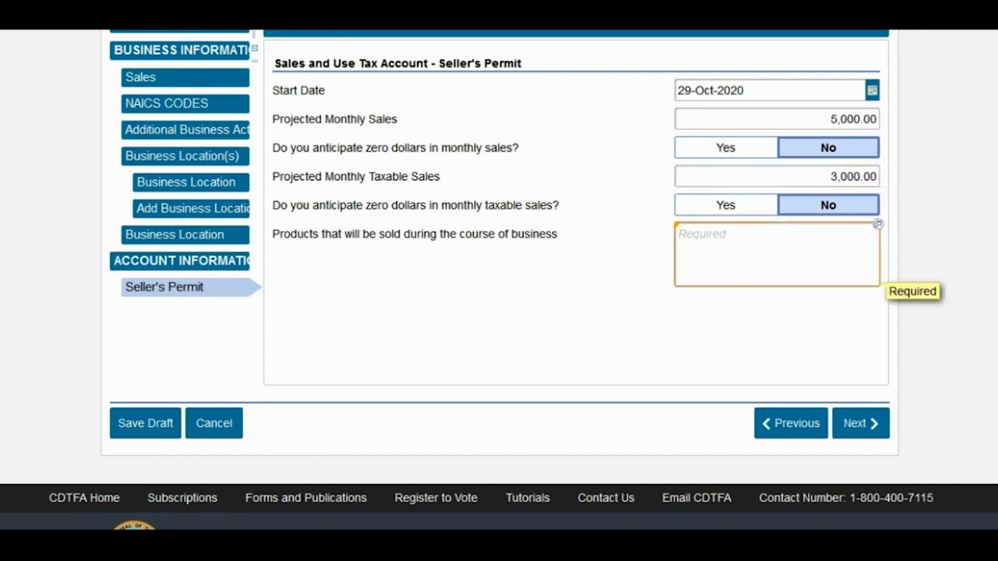
key("shift+Tab")
key("Tab")
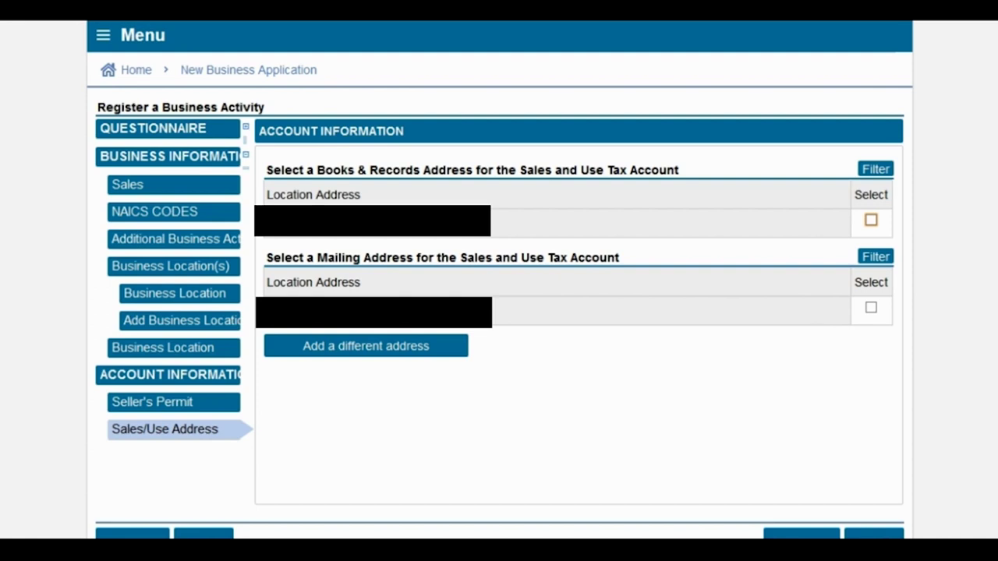
Step: Select the listed location as the Books & Records address and acknowledge the registration summary with Yes, continuing to Your Information
left_click(871, 220)
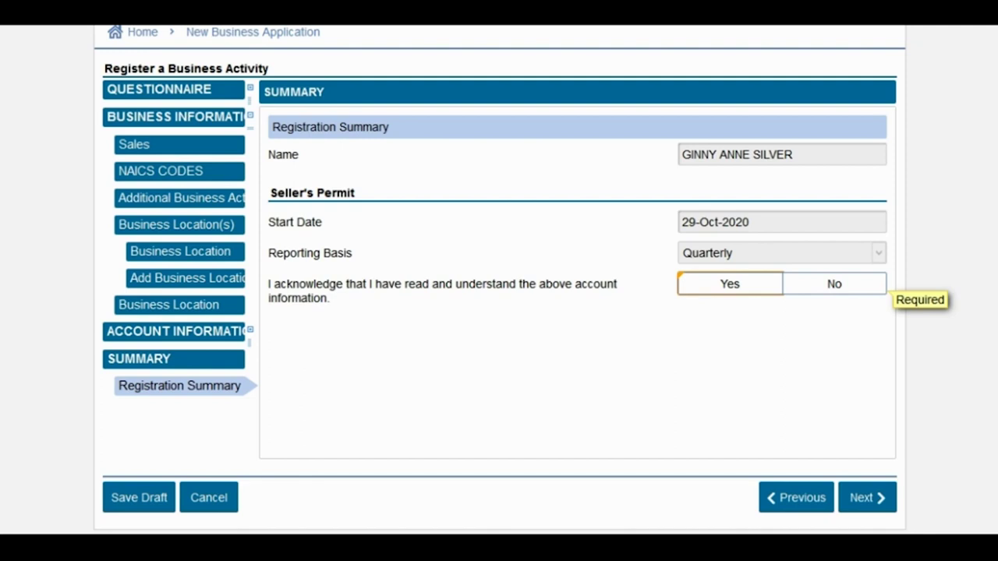
left_click(730, 284)
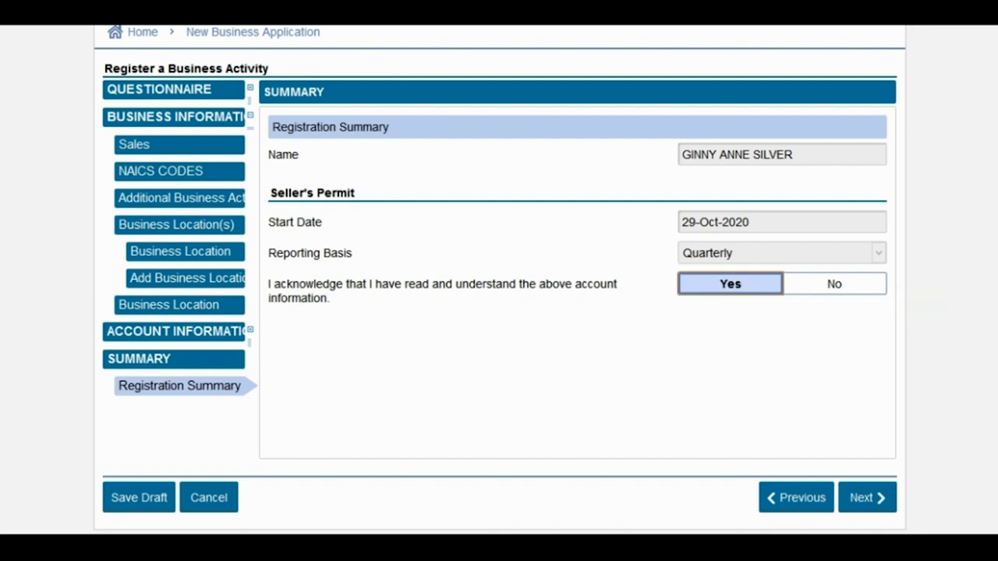
left_click(868, 497)
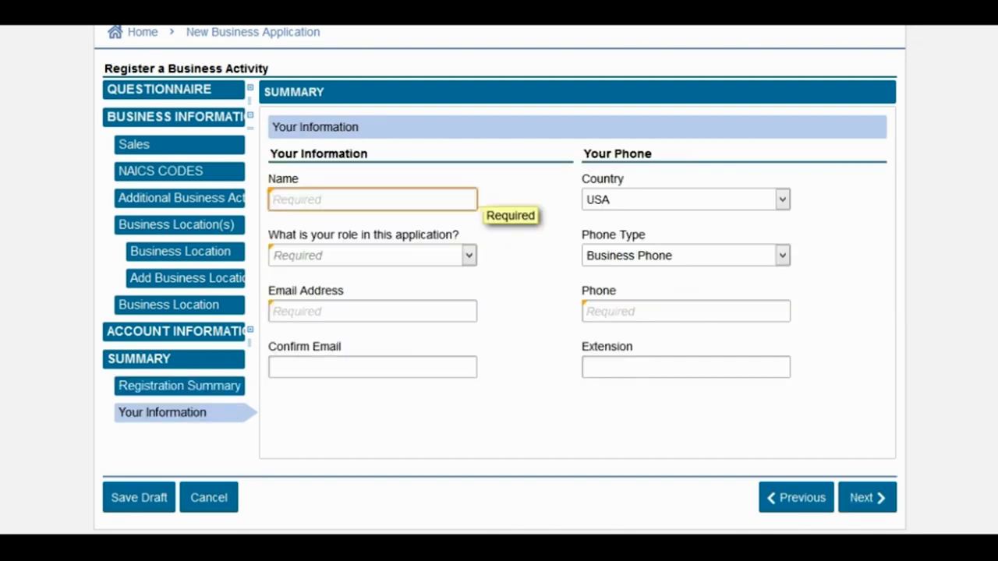
Step: Choose Owner as the role in this application and accept the Declaration of Intent to register
key("Tab")
key("alt+Down")
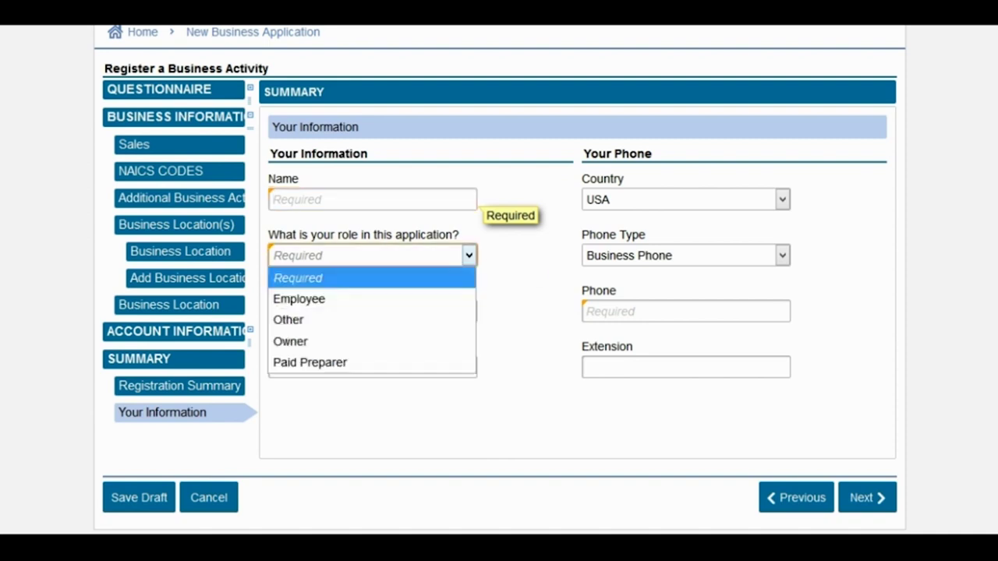
key("Down")
key("Down")
key("Down")
key("Return")
key("Tab")
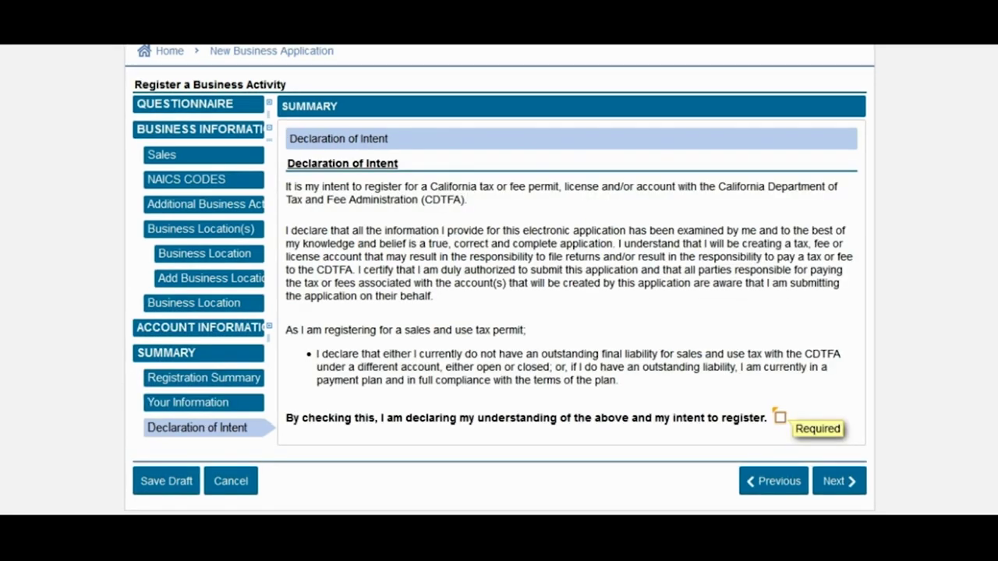
left_click(779, 414)
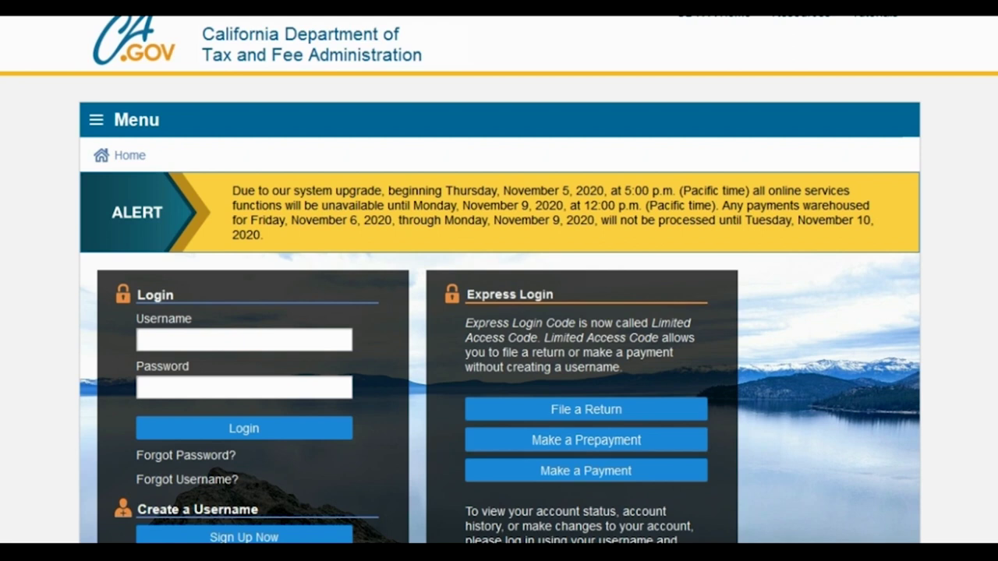
Step: Start the username sign-up as the owner of the business and answer No to having received a security code letter
scroll(500, 281, "down", 2)
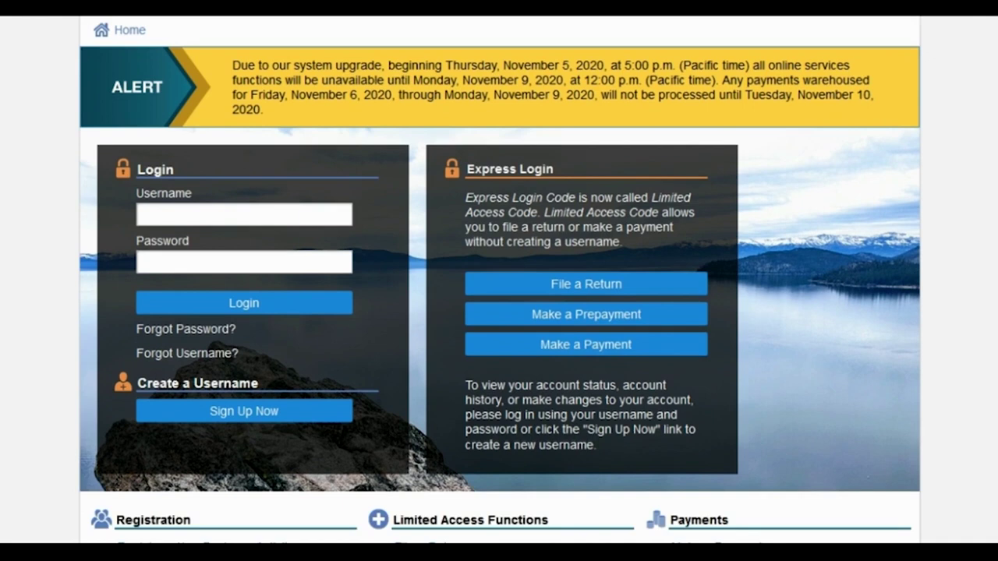
left_click(245, 411)
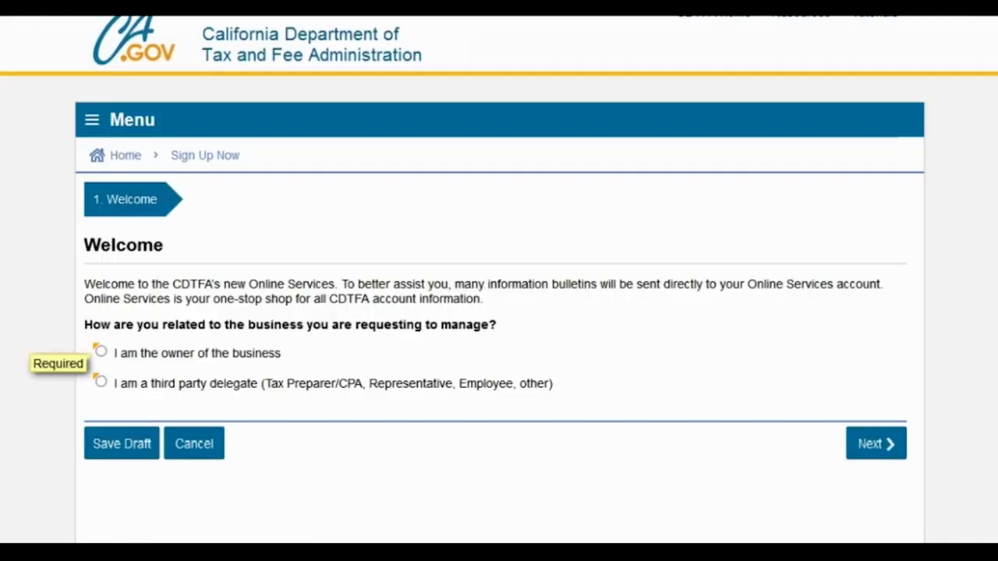
left_click(100, 351)
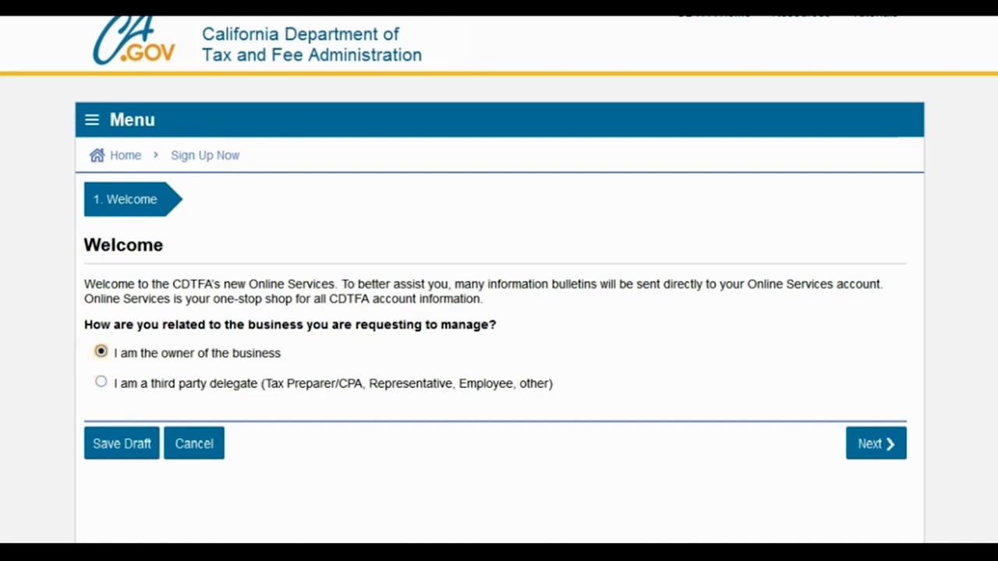
left_click(873, 444)
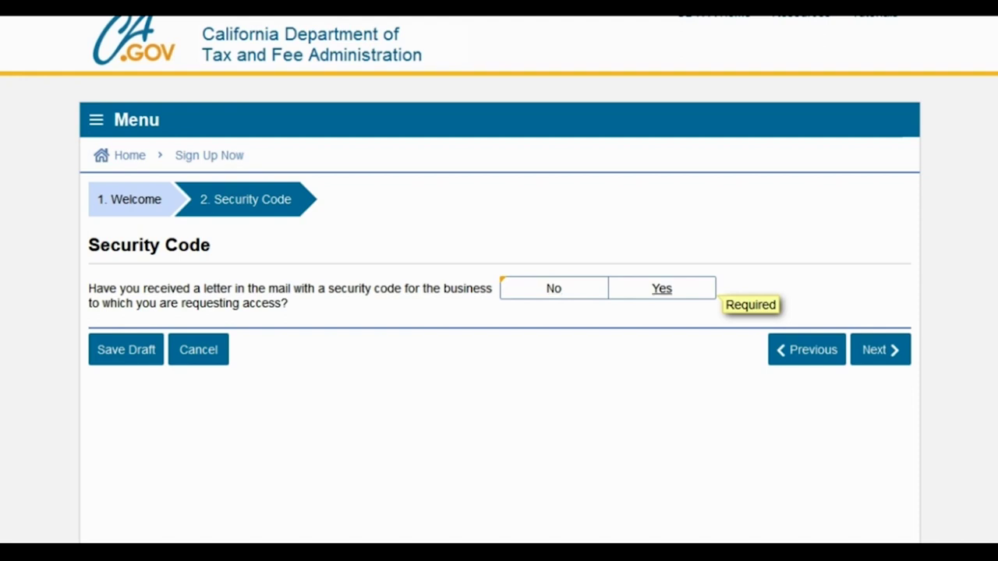
left_click(553, 288)
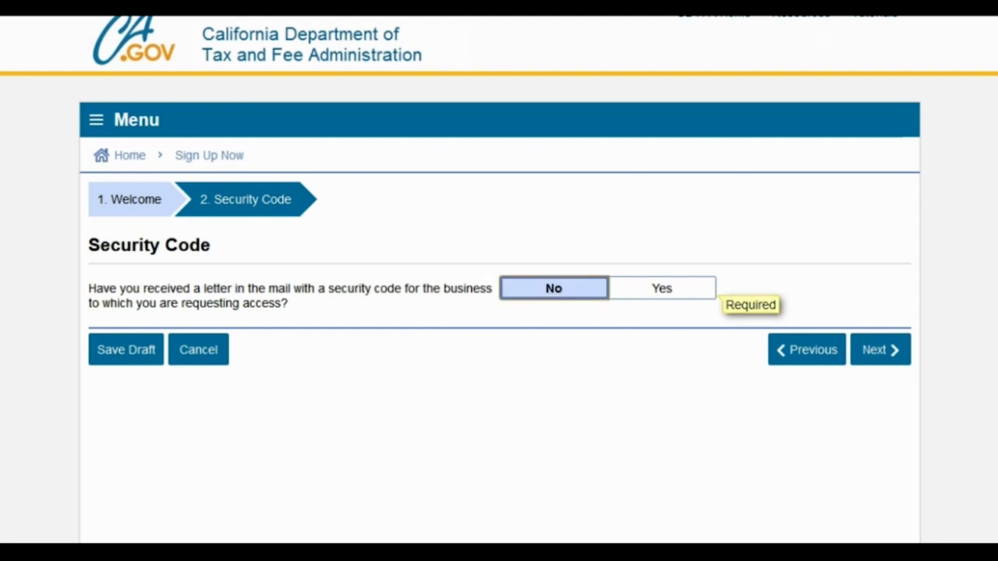
left_click(875, 349)
scroll(499, 312, "down", 2)
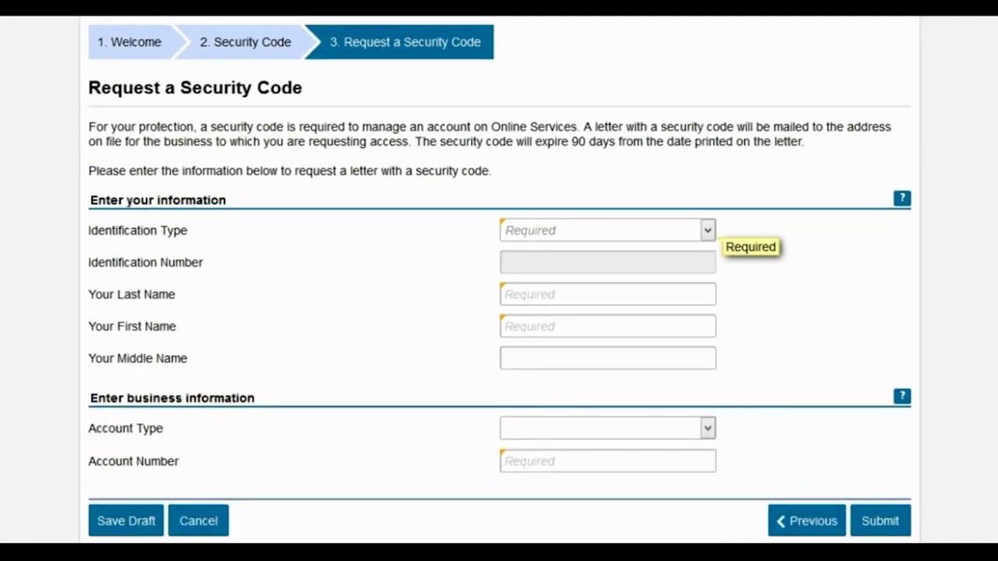
Step: Set the account type of the security code request to Sales and Use Tax and go through the account number and identification type fields
left_click(608, 428)
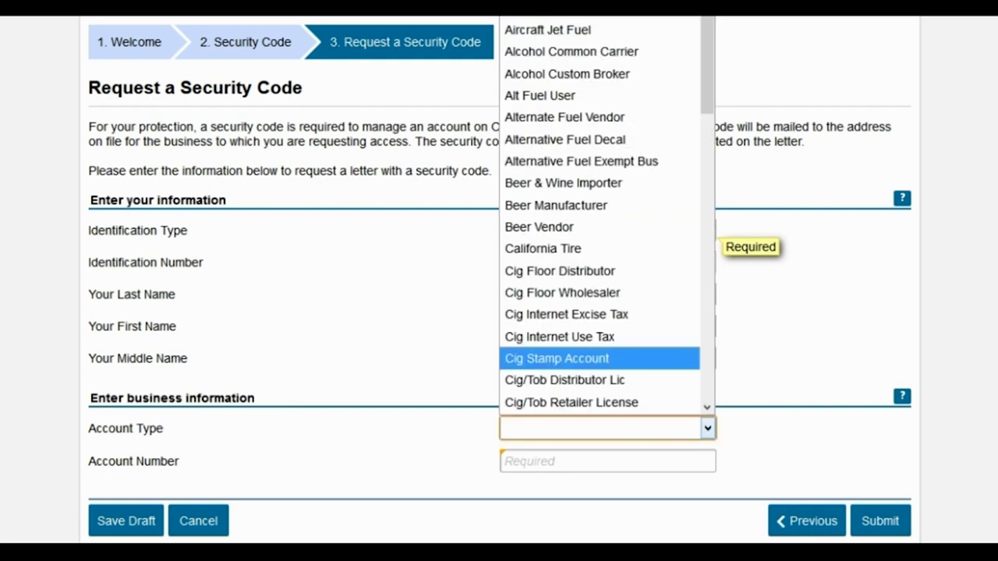
scroll(557, 358, "down", 10)
scroll(557, 318, "down", 10)
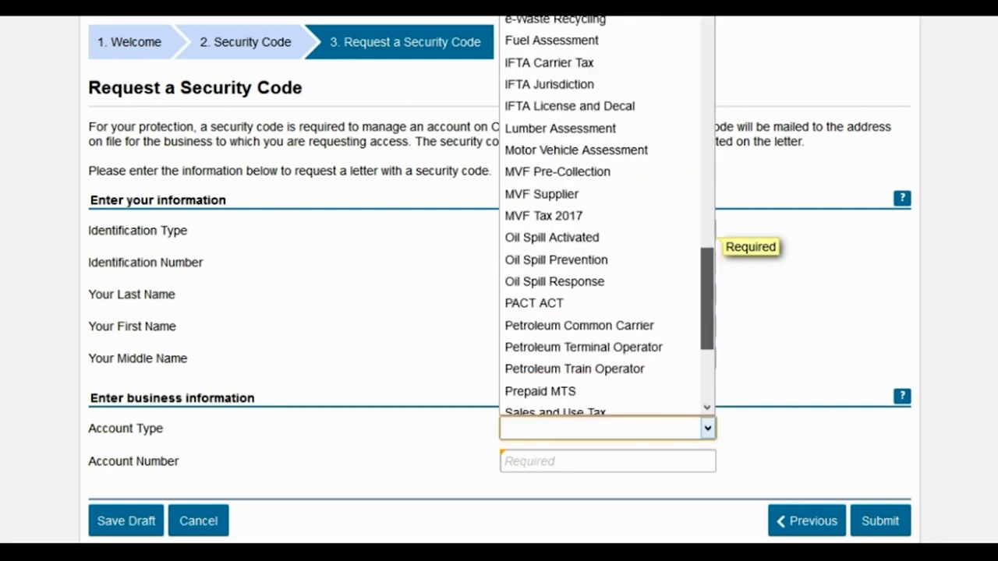
left_click(555, 317)
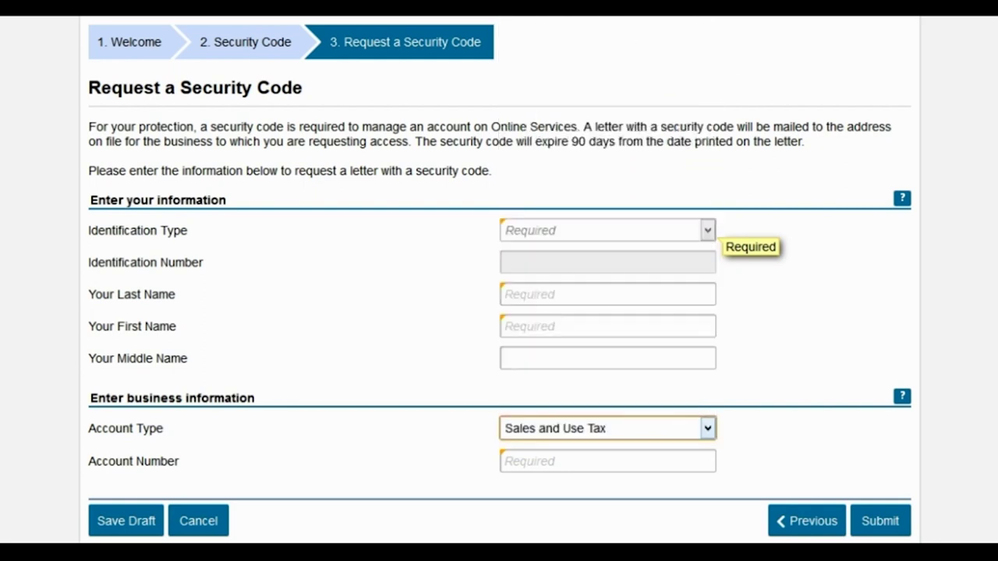
scroll(499, 312, "down", 2)
left_click(608, 460)
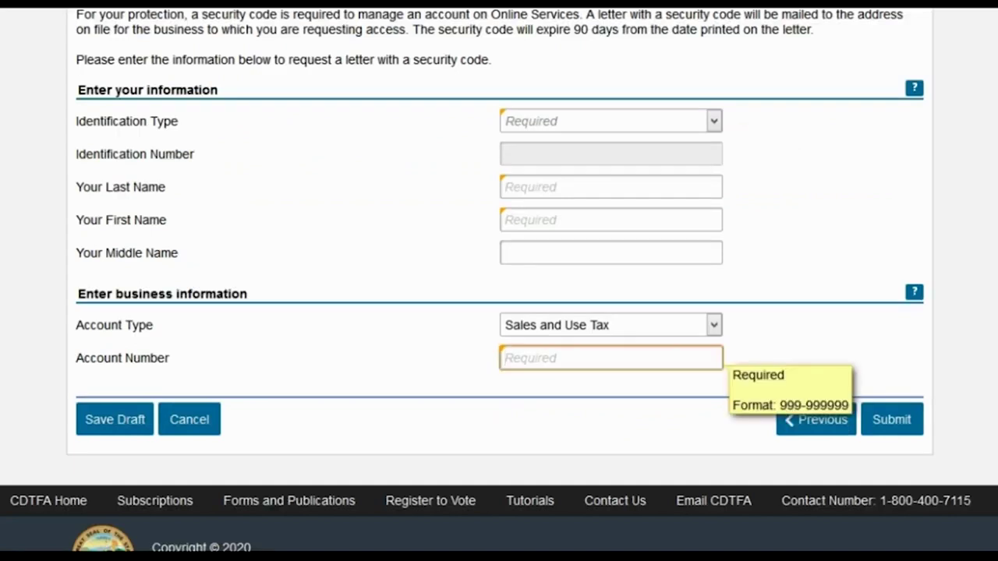
left_click(609, 121)
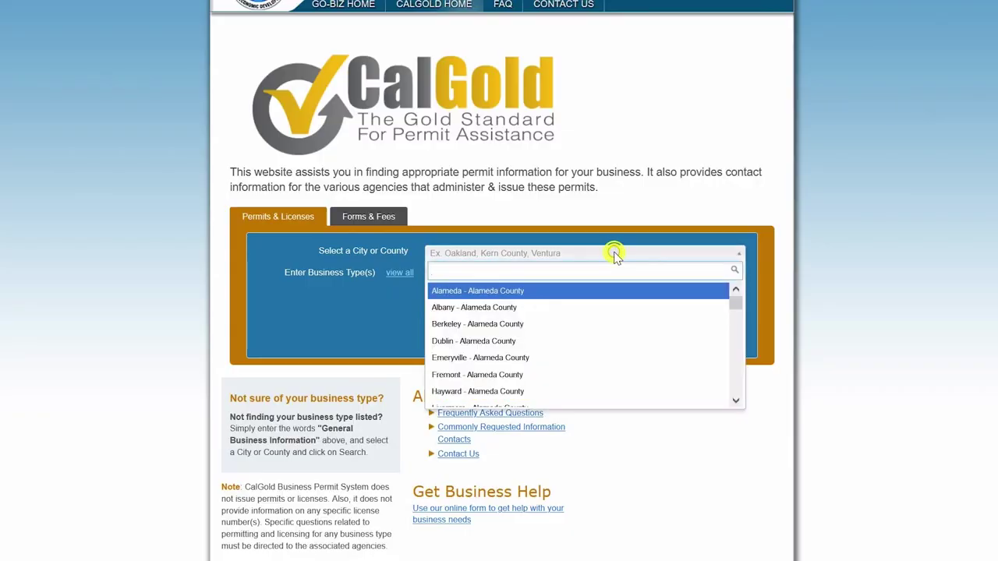
Step: Search CalGold for permits for the business type Photographic Services in Citrus Heights - Sacramento County
type("sacramento")
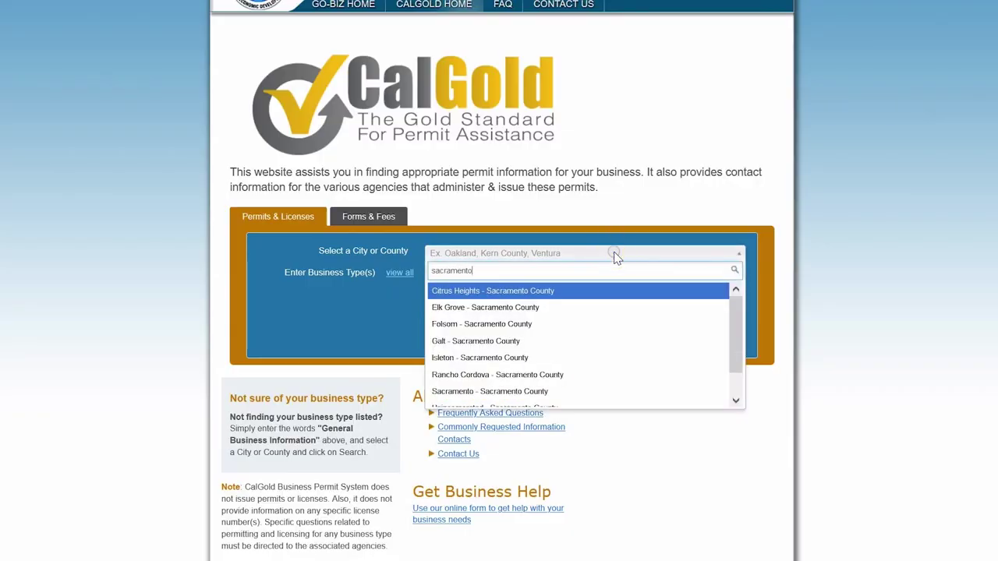
left_click(589, 290)
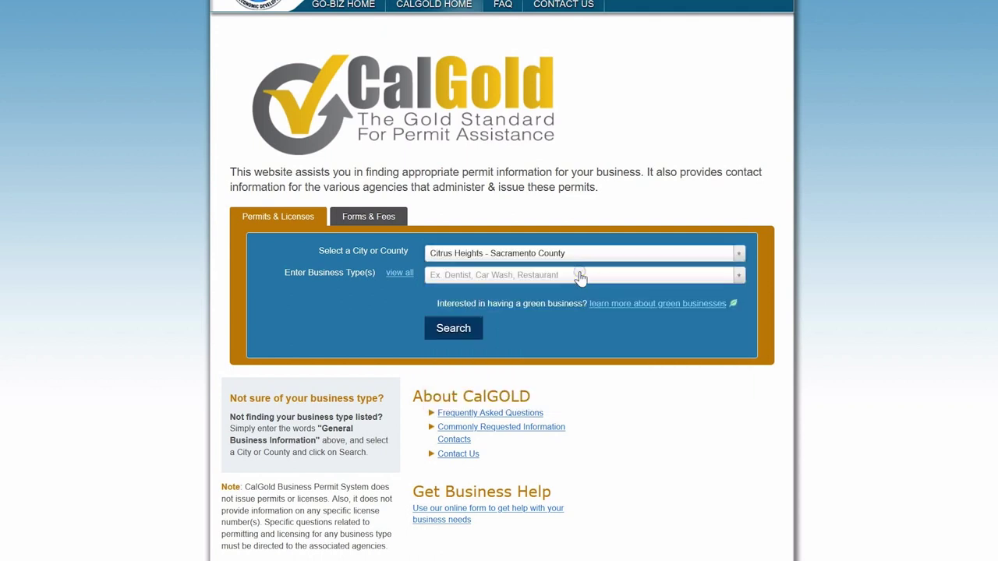
left_click(581, 276)
type("phot")
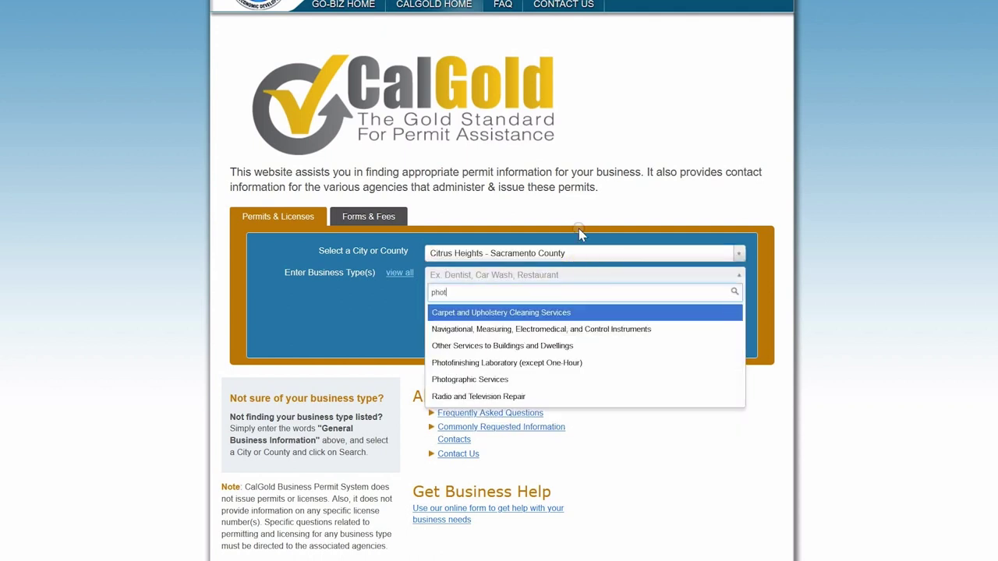
type("ographi")
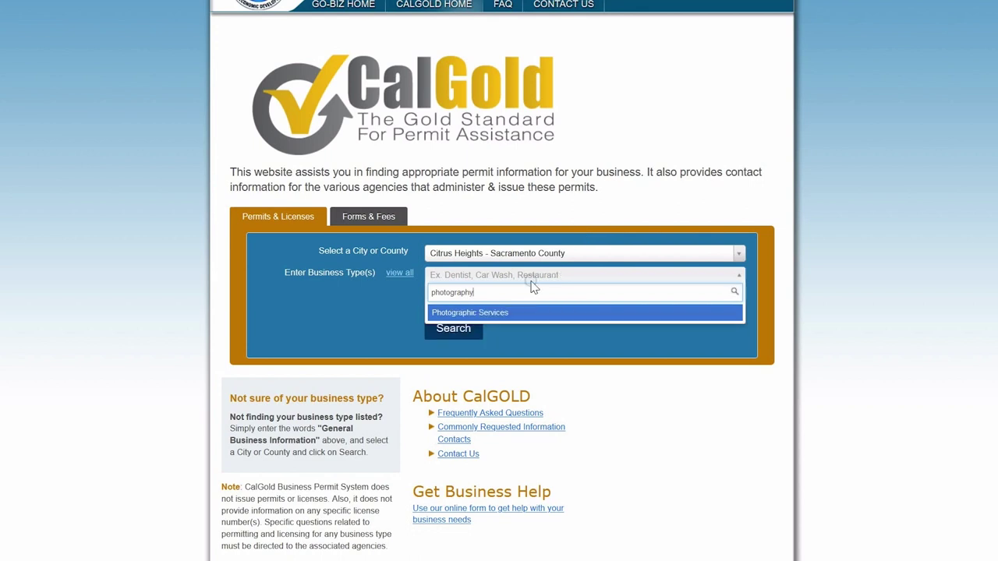
left_click(493, 313)
left_click(464, 344)
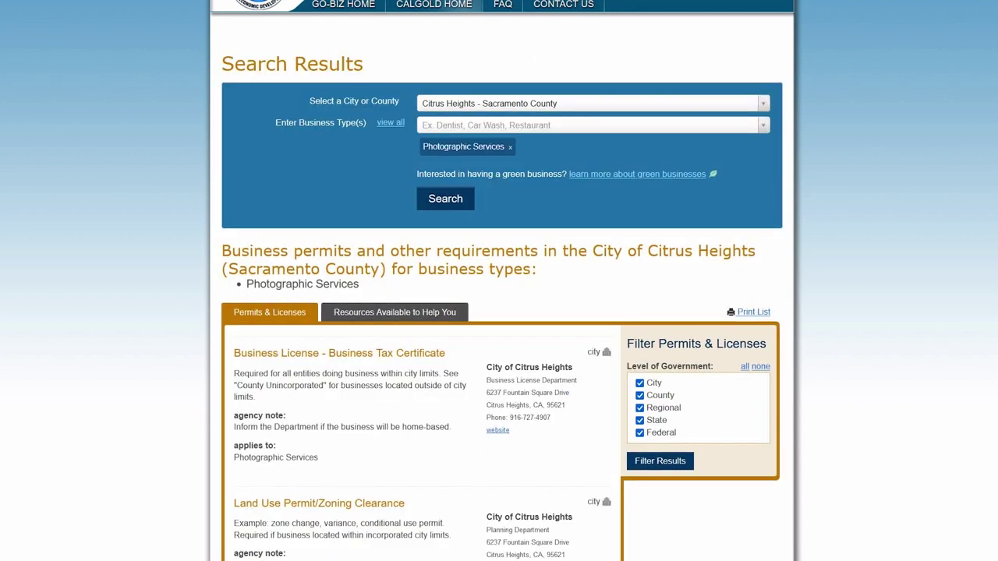
Step: Review the CalGold permit results, and read the Santa Clara business license application's notes on renewal, business start date and identification number requirements
scroll(850, 193, "down", 4)
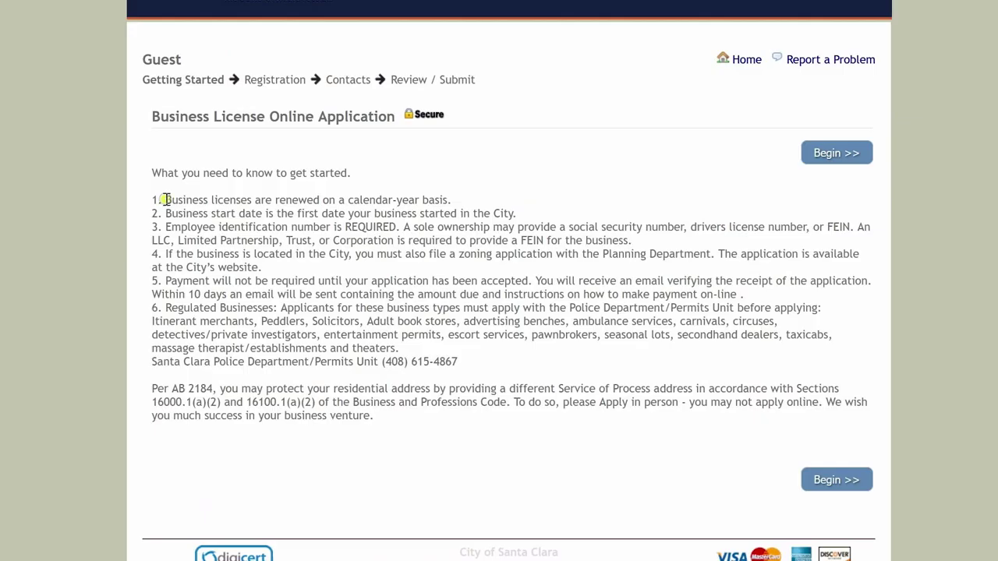
left_click_drag(165, 199, 466, 201)
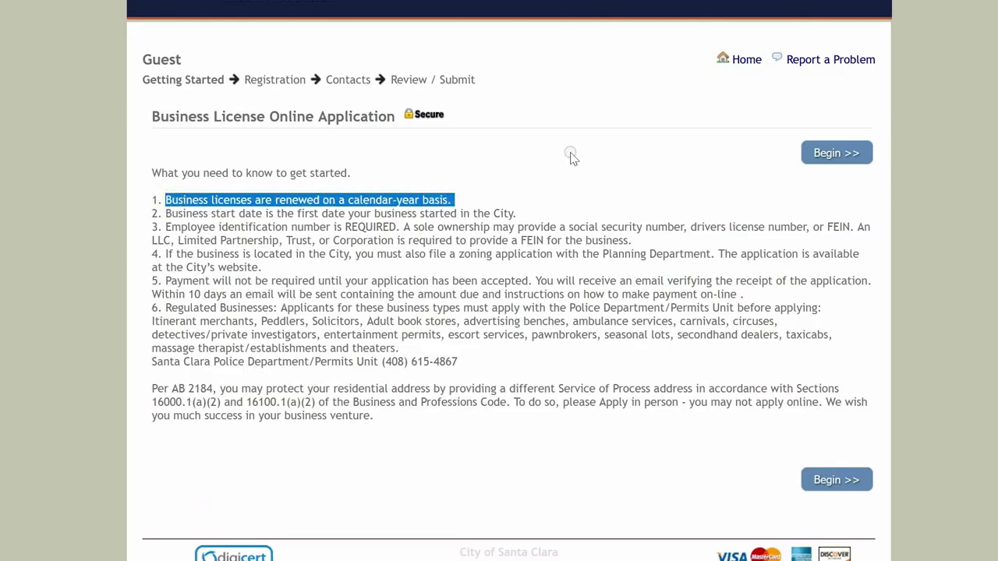
left_click(570, 153)
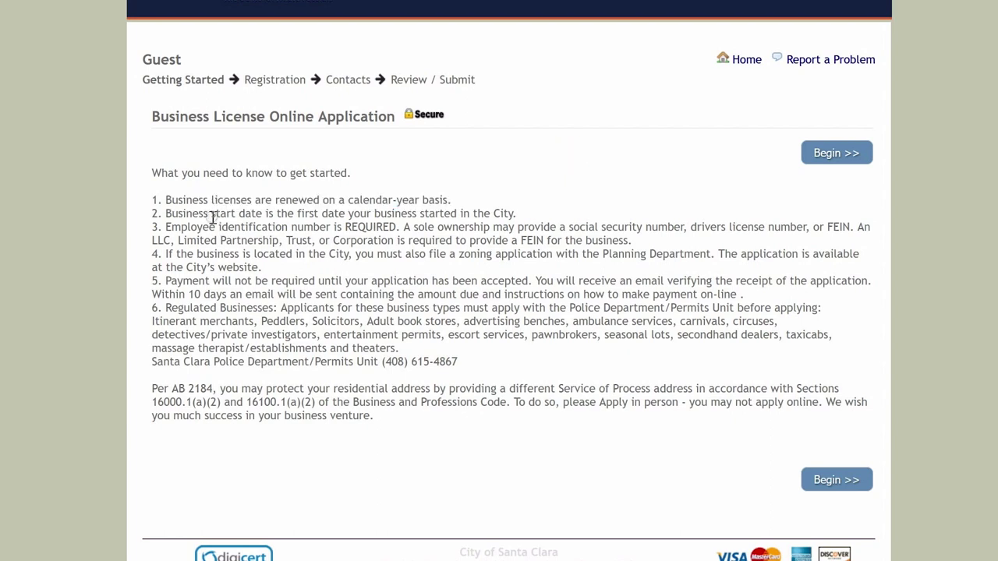
left_click_drag(207, 213, 522, 215)
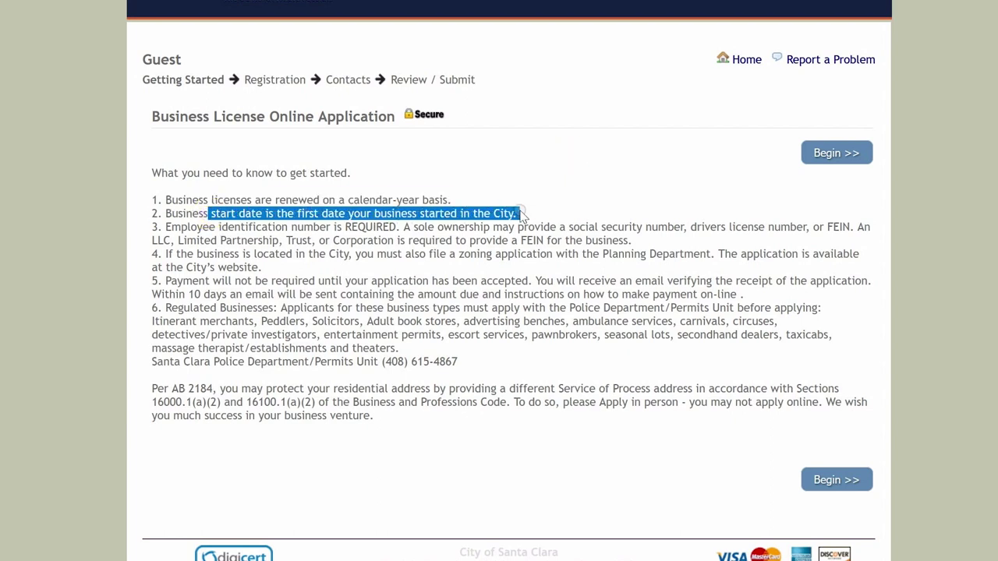
left_click(592, 166)
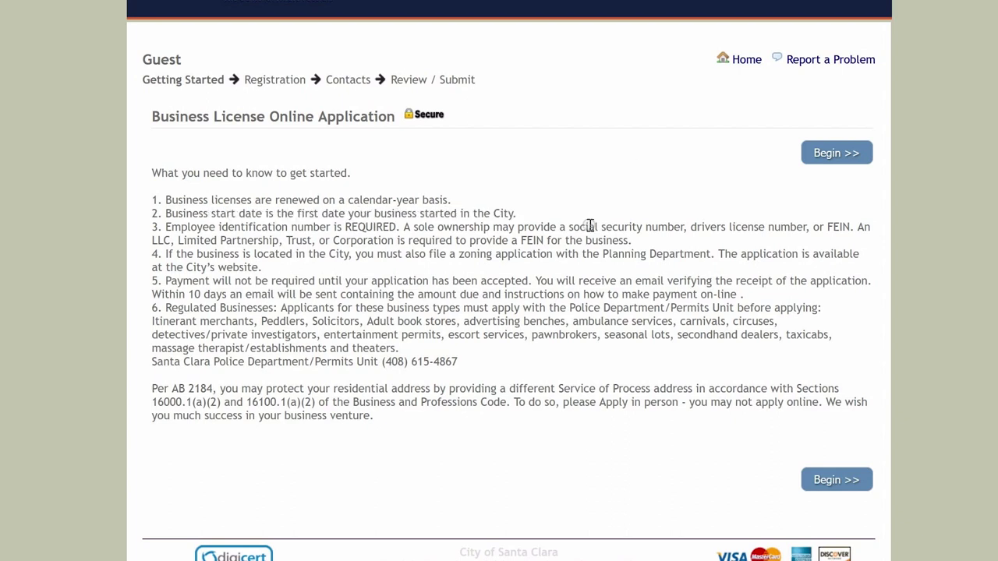
left_click_drag(404, 227, 690, 227)
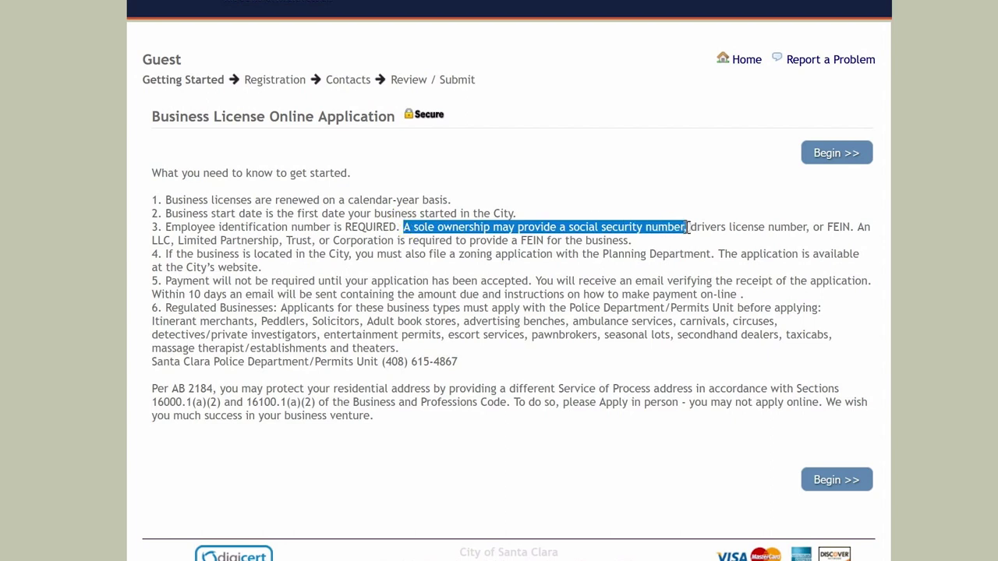
left_click(687, 116)
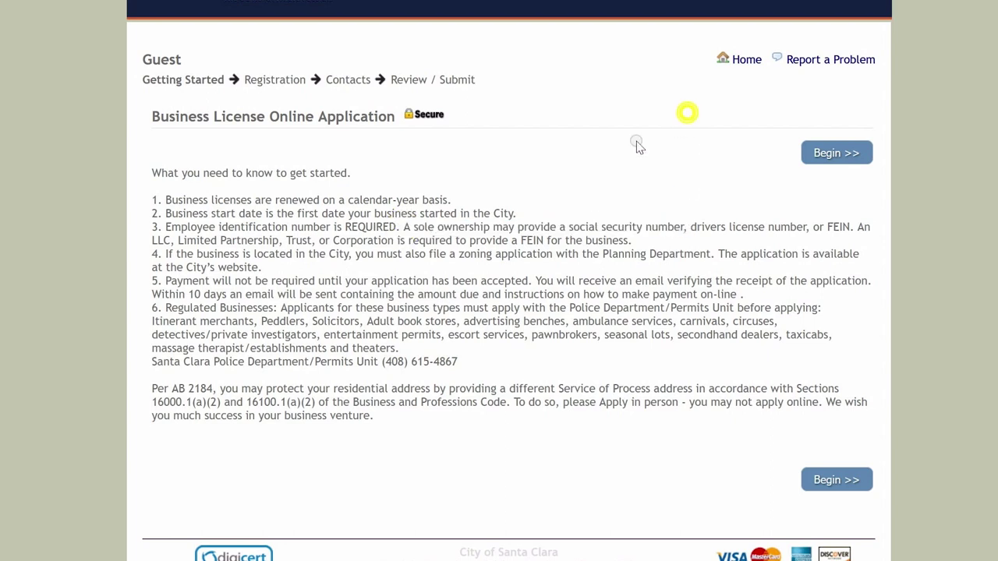